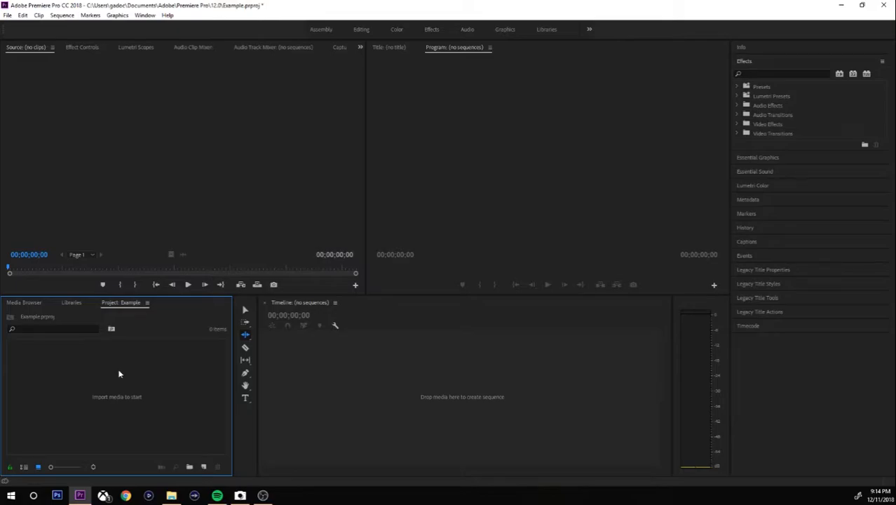
Focus the Source and Program monitors and toggle the Effects panel closed, open and closed again.
click(160, 186)
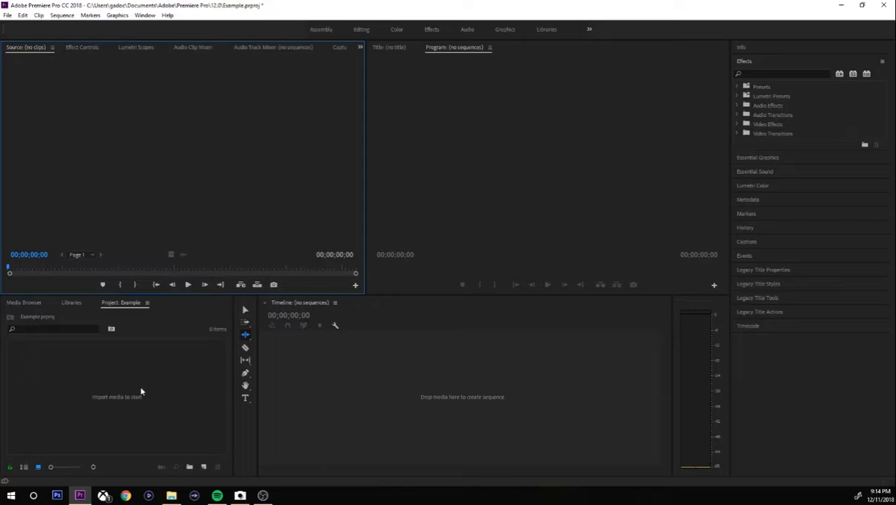
click(572, 126)
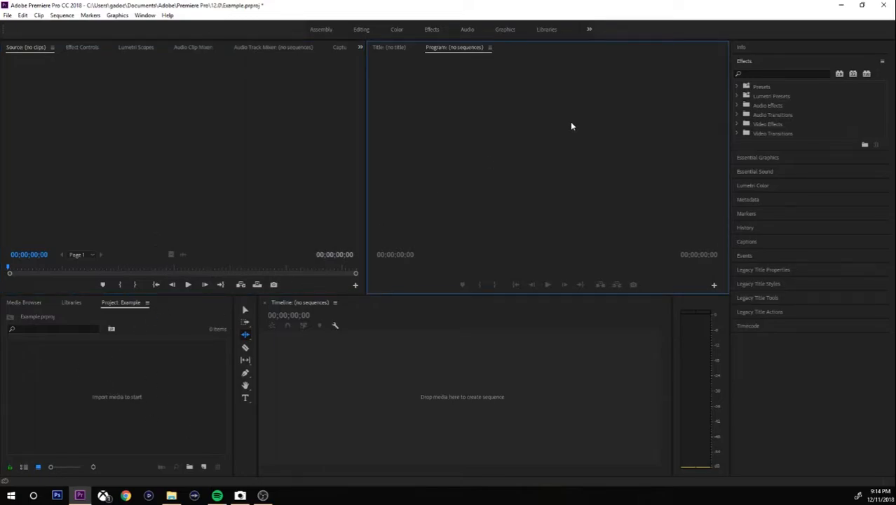
click(752, 63)
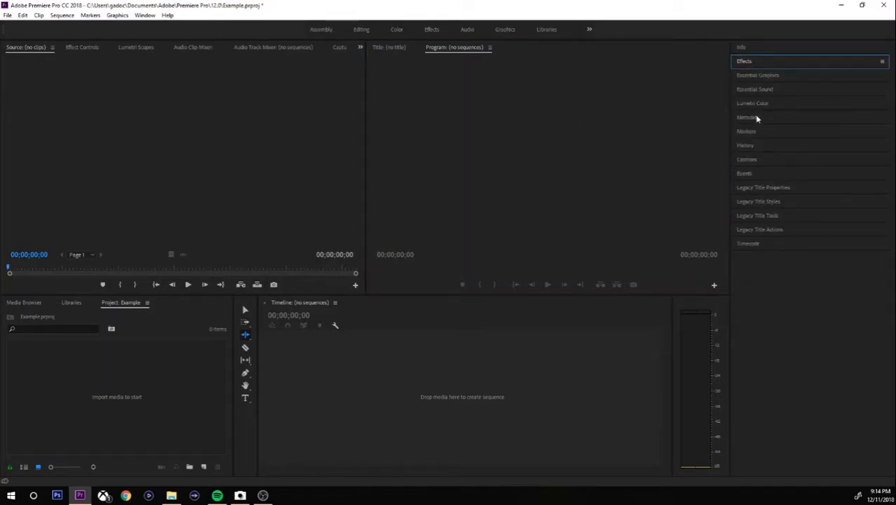
click(760, 67)
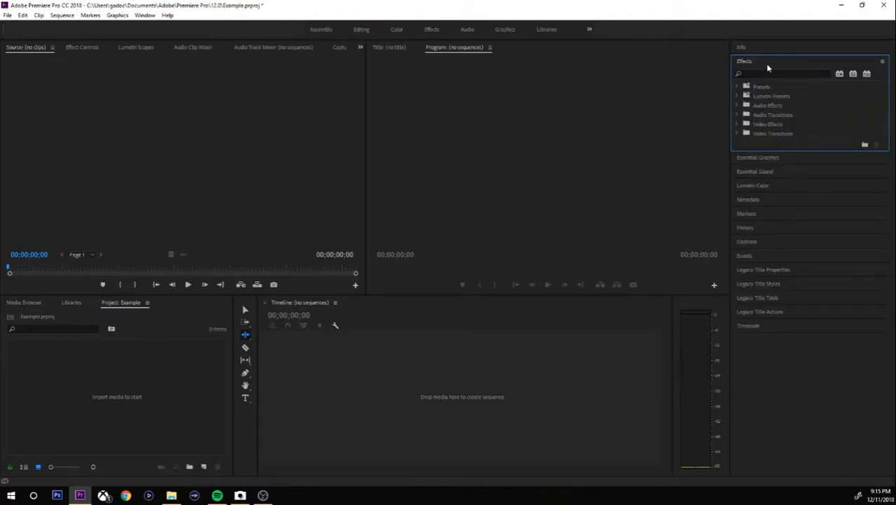
click(766, 67)
Expand the Lumetri Color panel, then open and collapse Essential Sound, returning focus to the Project panel.
click(762, 104)
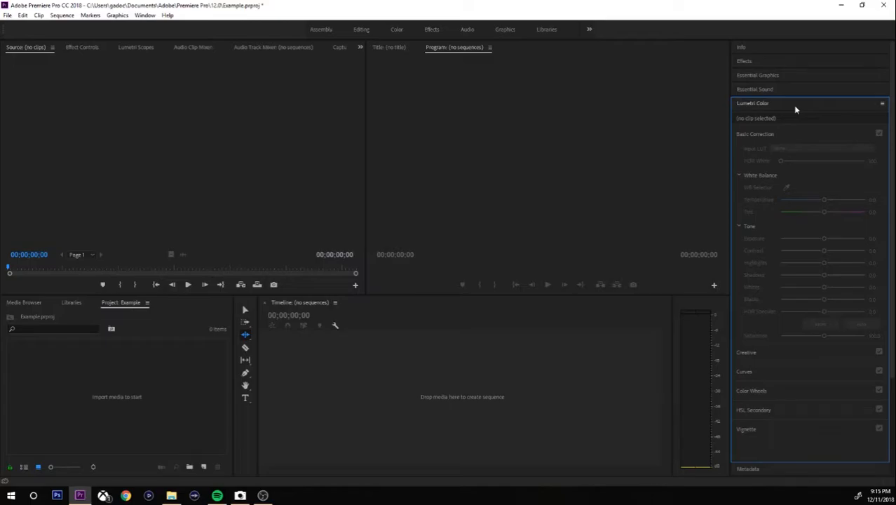
click(795, 106)
click(786, 90)
click(785, 92)
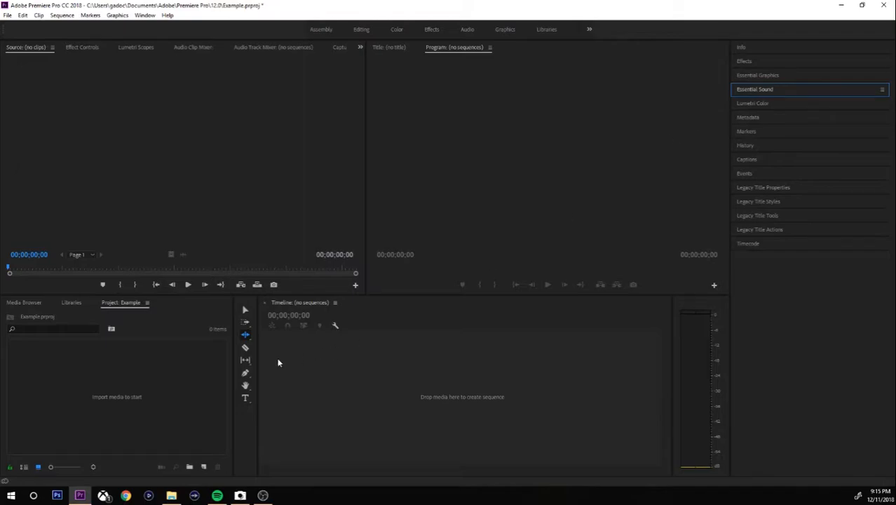
click(157, 377)
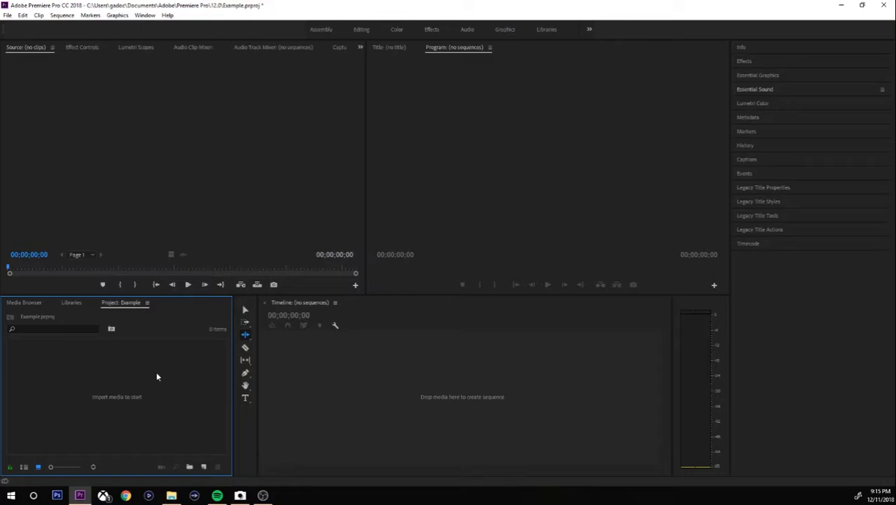
Import the DSCN1534.MOV clip into the Example project bin through File > Import.
click(7, 15)
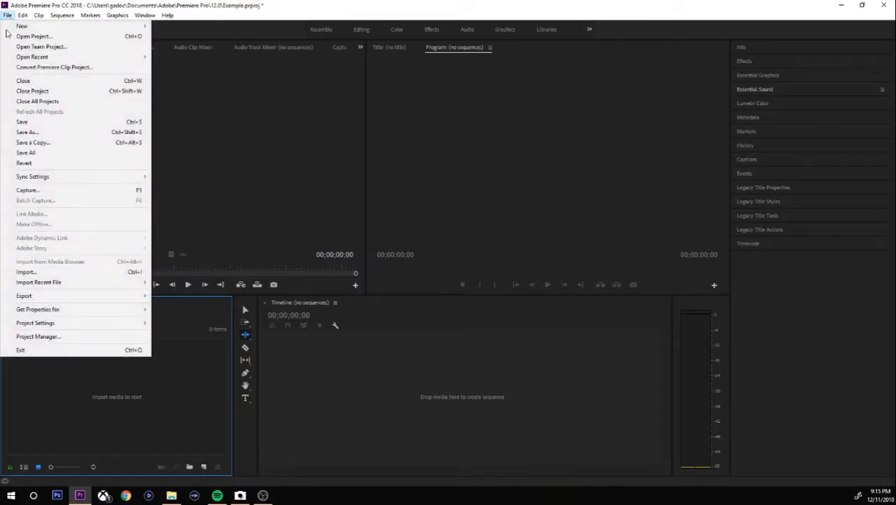
click(245, 201)
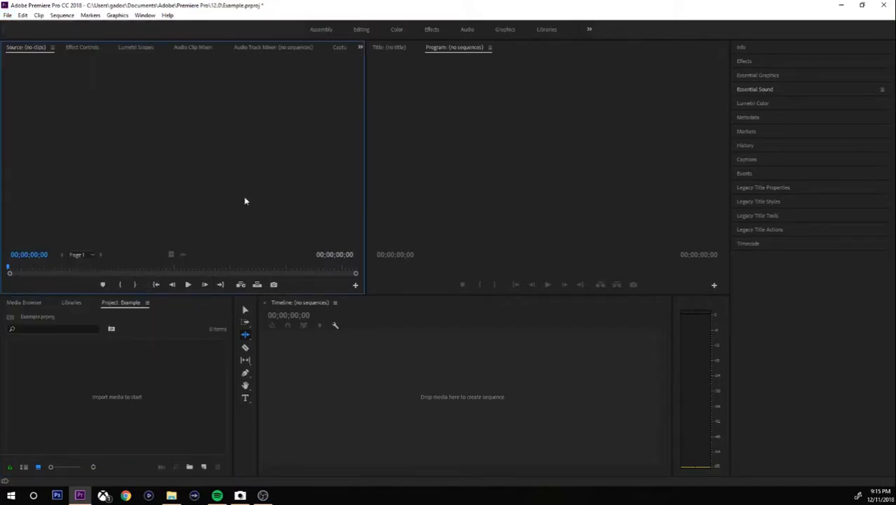
click(150, 413)
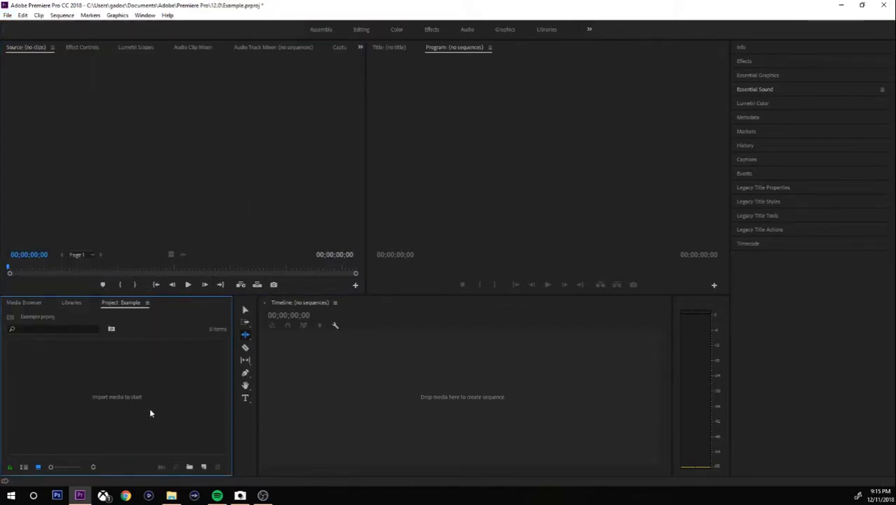
click(329, 391)
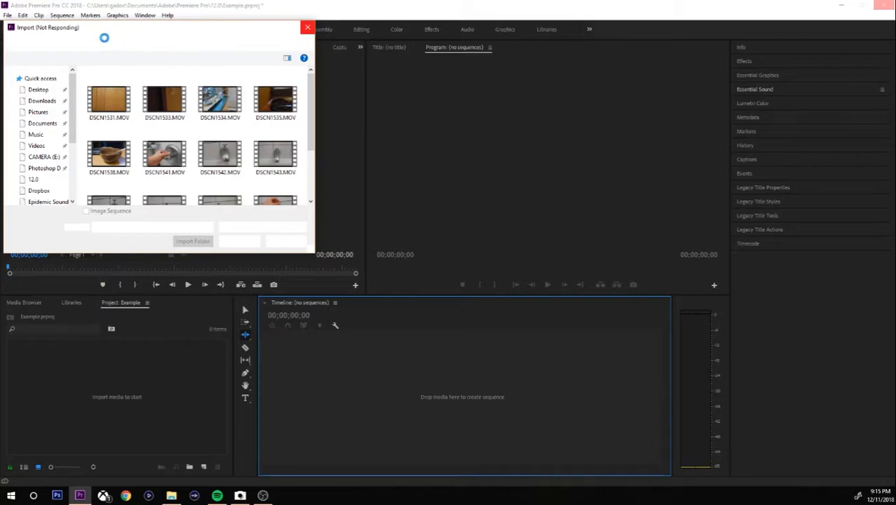
drag(66, 28, 138, 56)
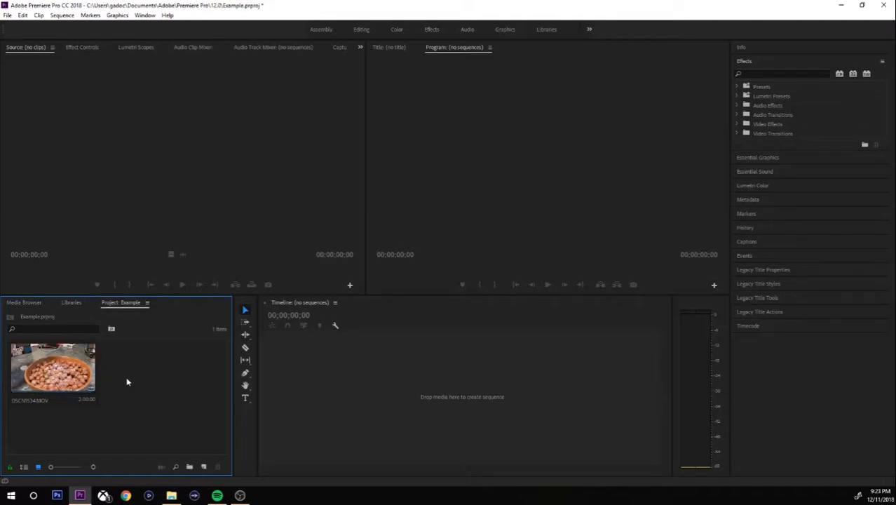
Preview DSCN1534.MOV in the Source Monitor, then drop only its video into a new DSCN1534 sequence.
click(70, 371)
drag(109, 328, 143, 212)
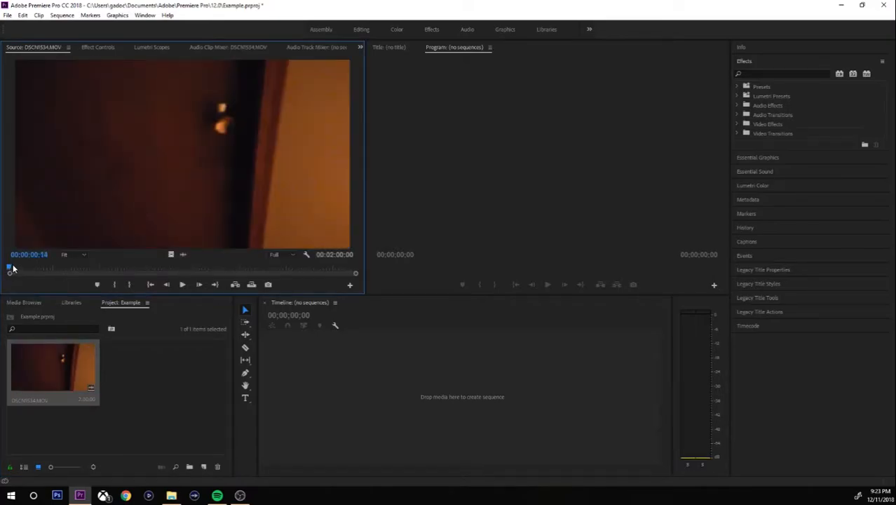
drag(8, 267, 18, 266)
key(space)
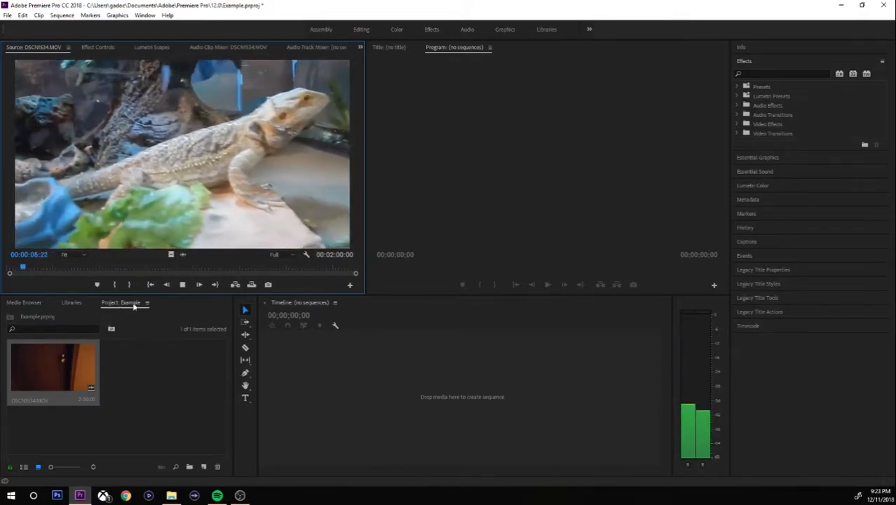
drag(49, 270, 23, 272)
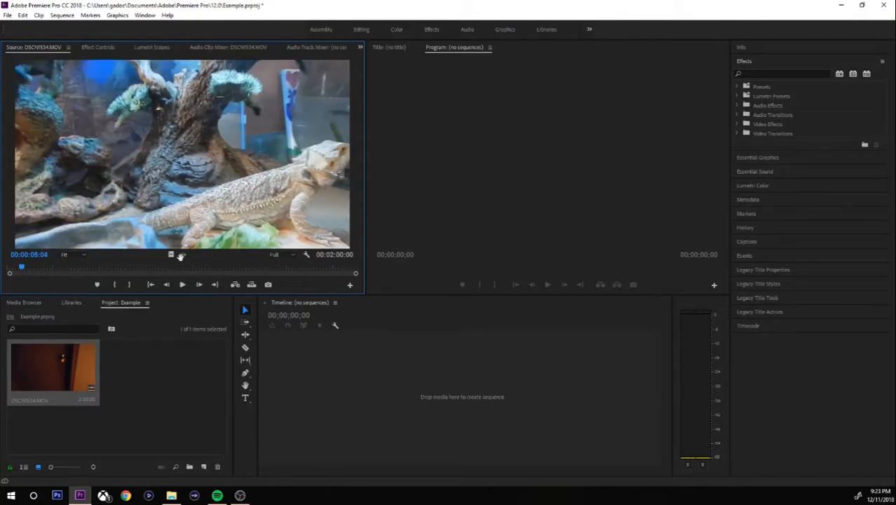
drag(171, 253, 388, 324)
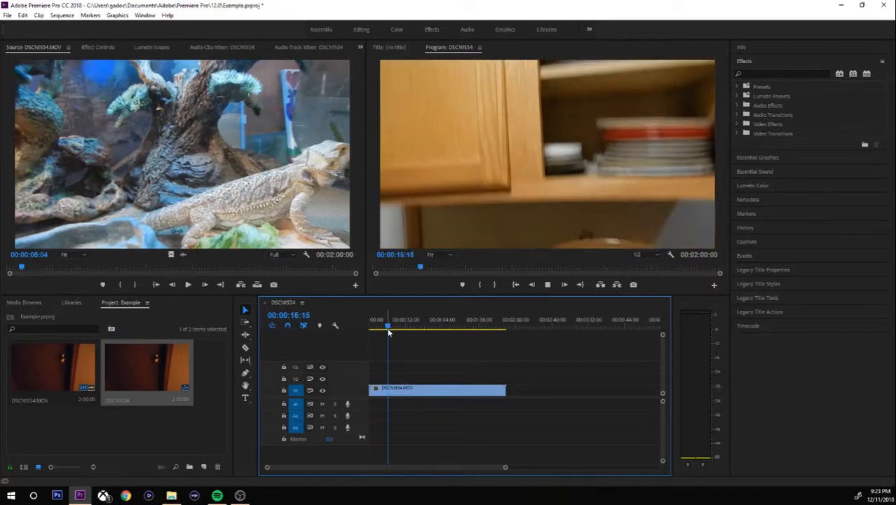
Replace the video with an audio-only copy on A1, play it, then remove it and rewind.
key(Delete)
drag(181, 254, 380, 408)
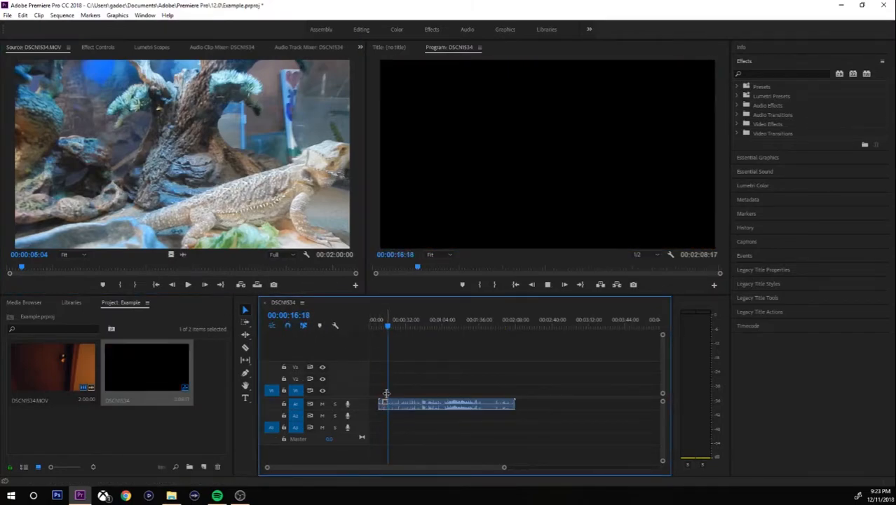
key(space)
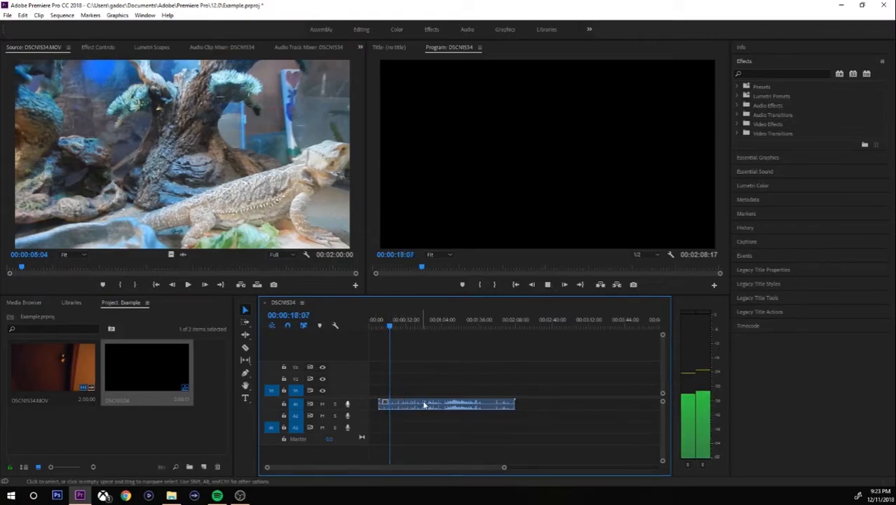
click(447, 324)
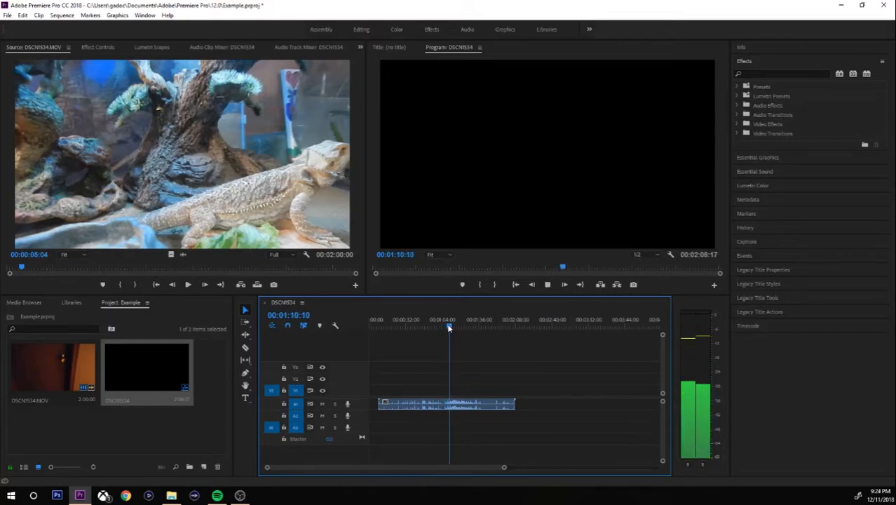
key(space)
key(Delete)
drag(447, 327, 391, 334)
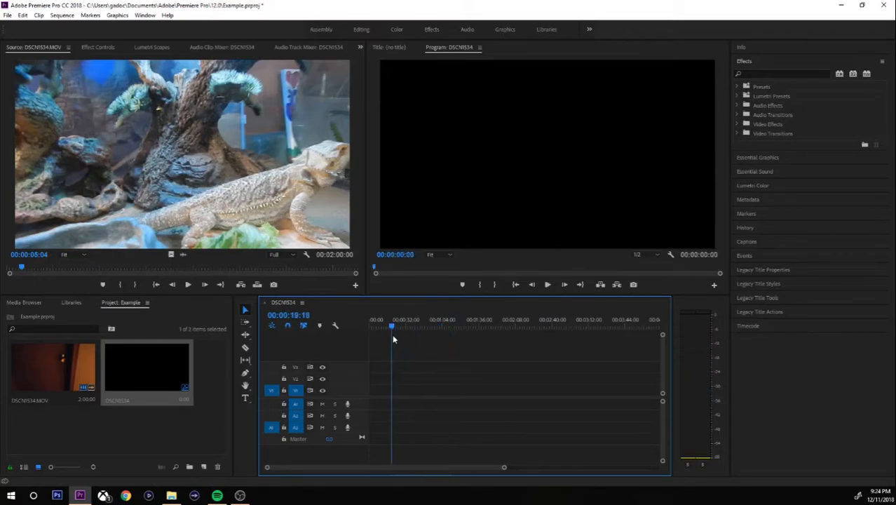
click(186, 171)
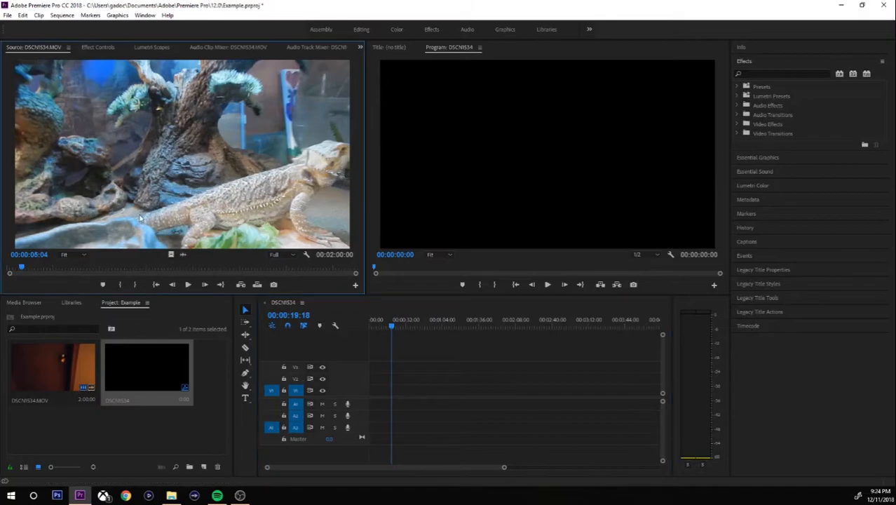
Mark in and out points around the door shot in the Source Monitor.
click(18, 268)
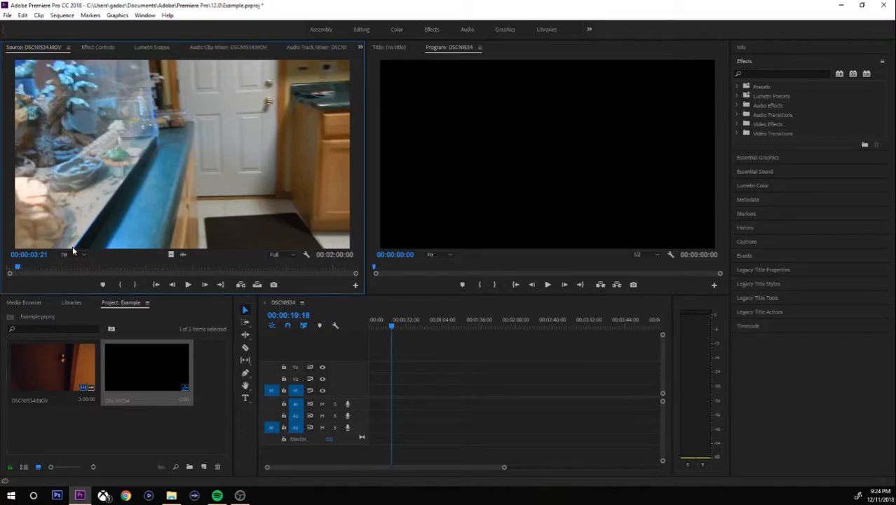
key(i)
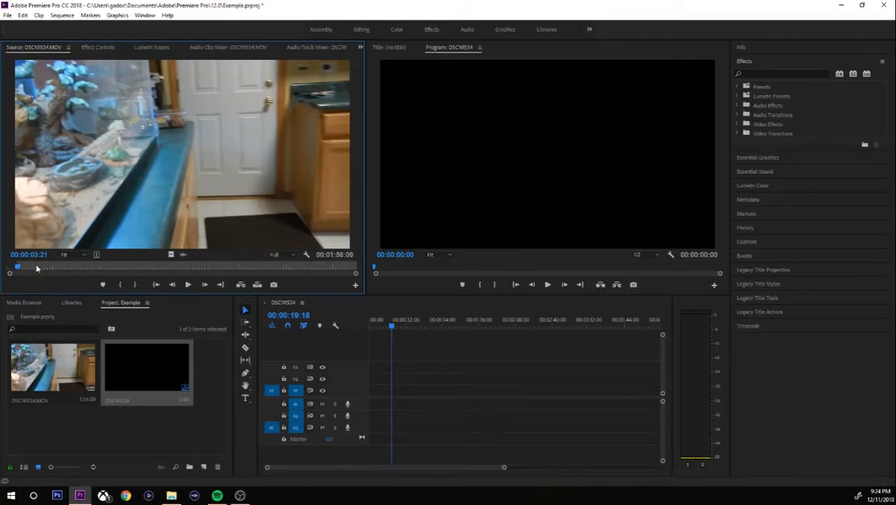
mouse_move(20, 269)
mouse_down()
mouse_move(77, 267)
mouse_move(25, 265)
mouse_up()
key(o)
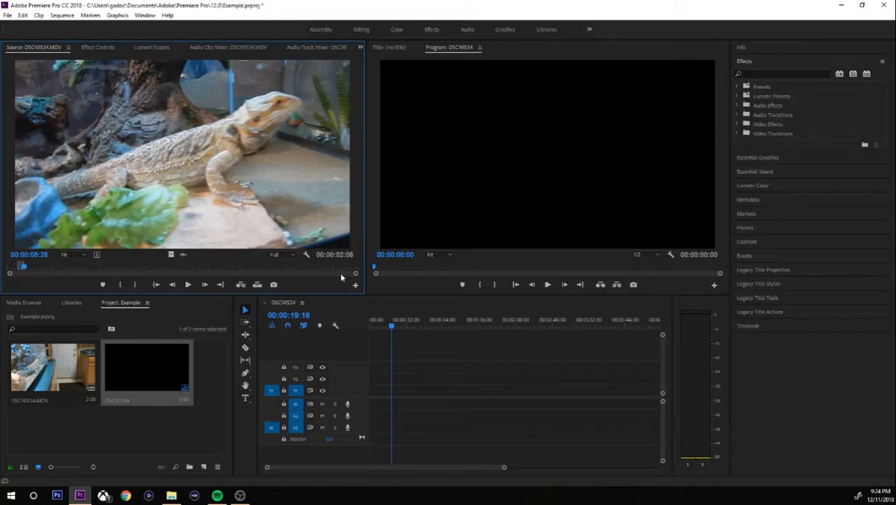
drag(355, 274, 87, 272)
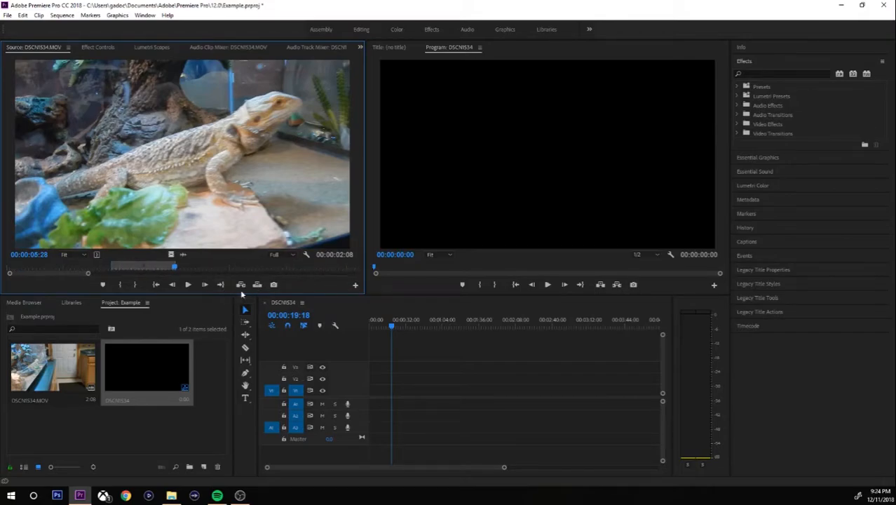
drag(159, 272, 139, 268)
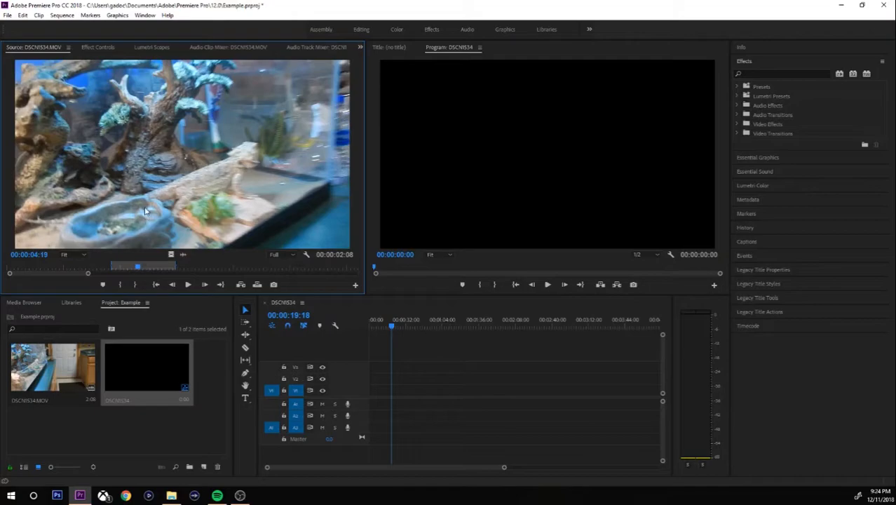
Add the trimmed clip at the sequence start, play it, then undo the addition.
drag(307, 332, 377, 408)
drag(503, 467, 436, 467)
drag(384, 327, 366, 330)
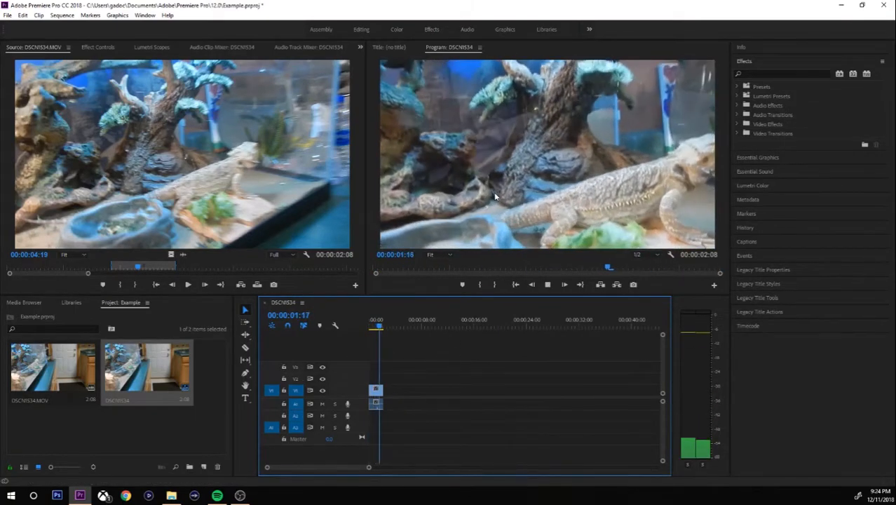
key(space)
key(Delete)
drag(381, 322, 349, 323)
Delete the empty DSCN1534 sequence from the Project panel.
click(172, 360)
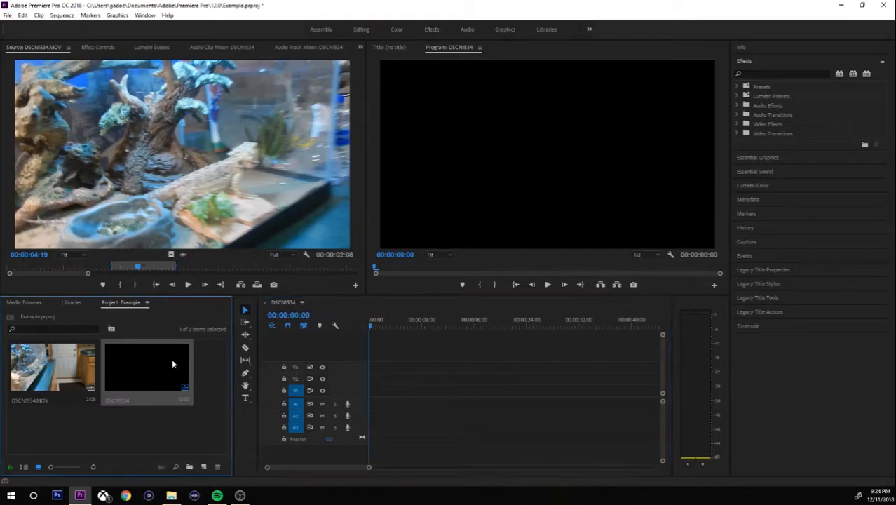
key(Delete)
drag(138, 267, 28, 267)
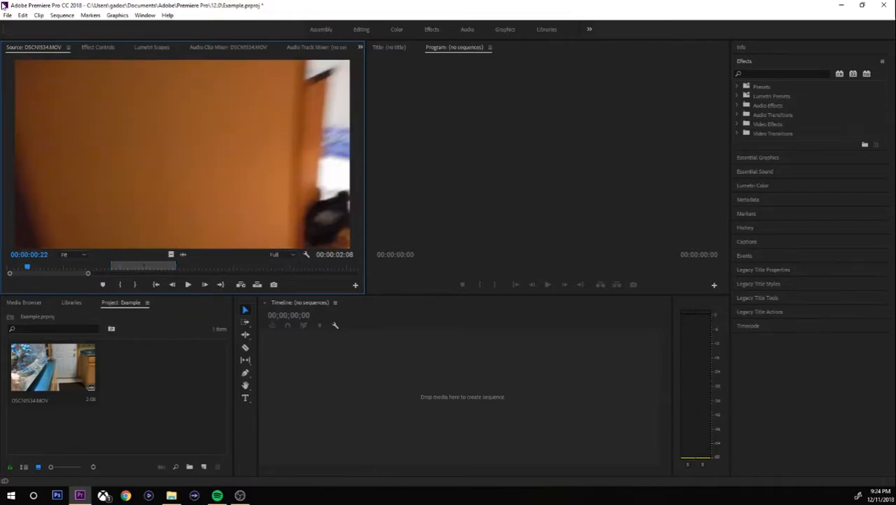
click(5, 15)
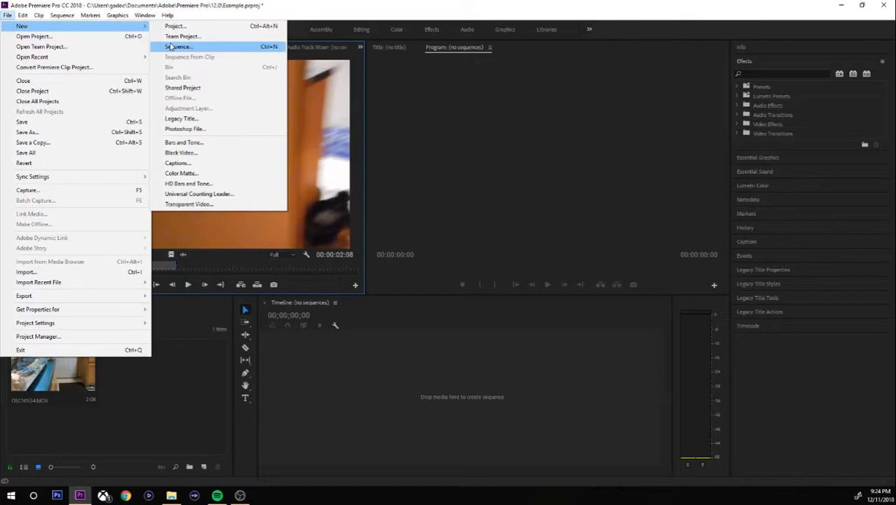
click(416, 104)
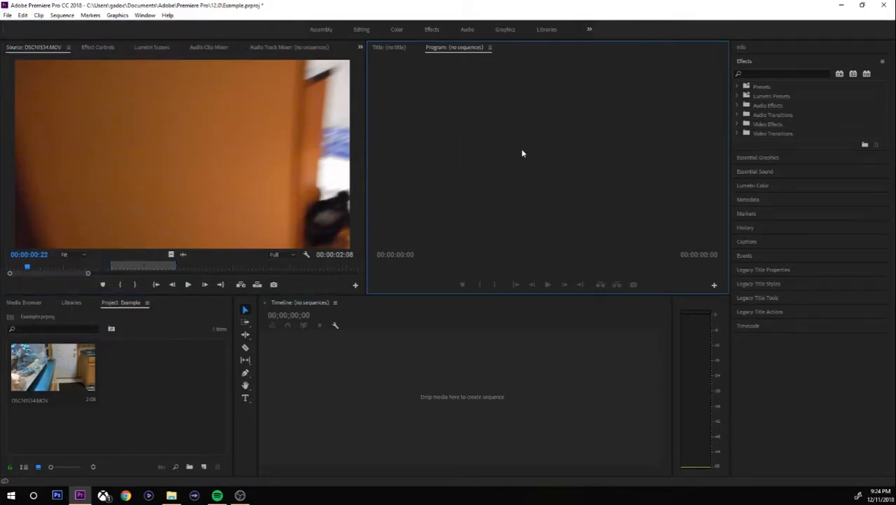
click(8, 16)
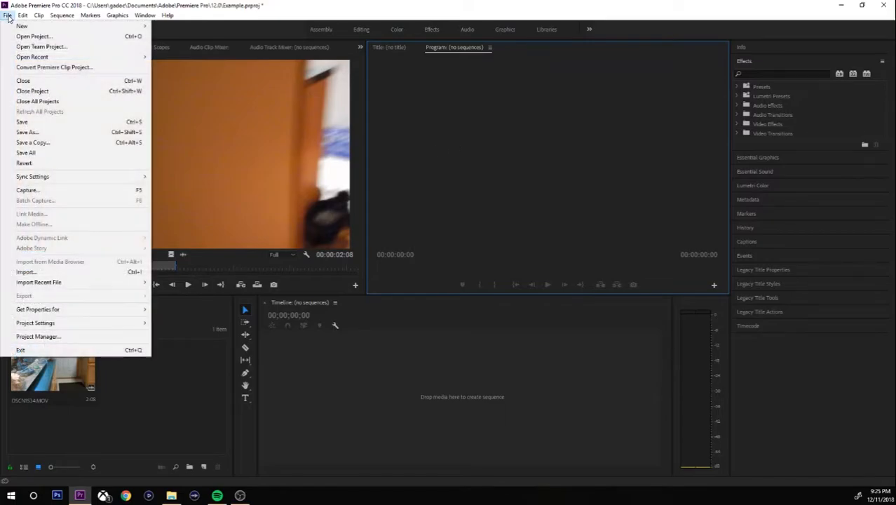
mouse_move(105, 26)
click(223, 47)
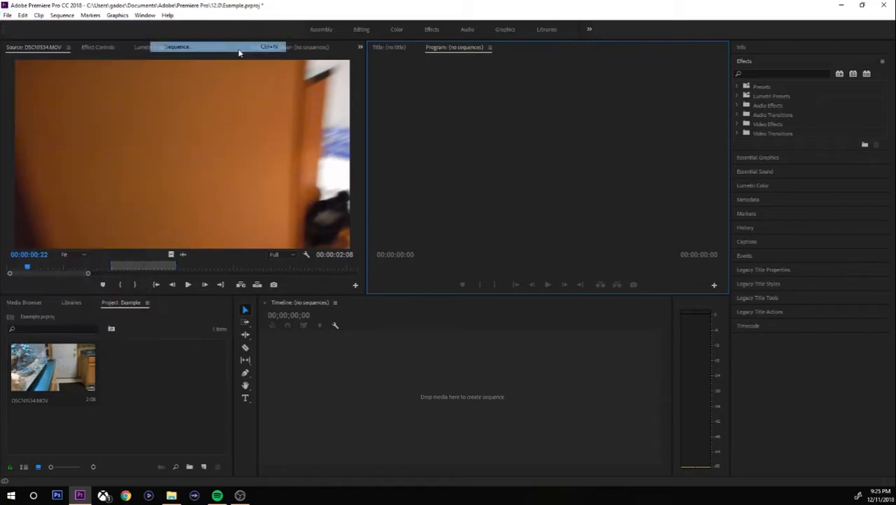
click(361, 102)
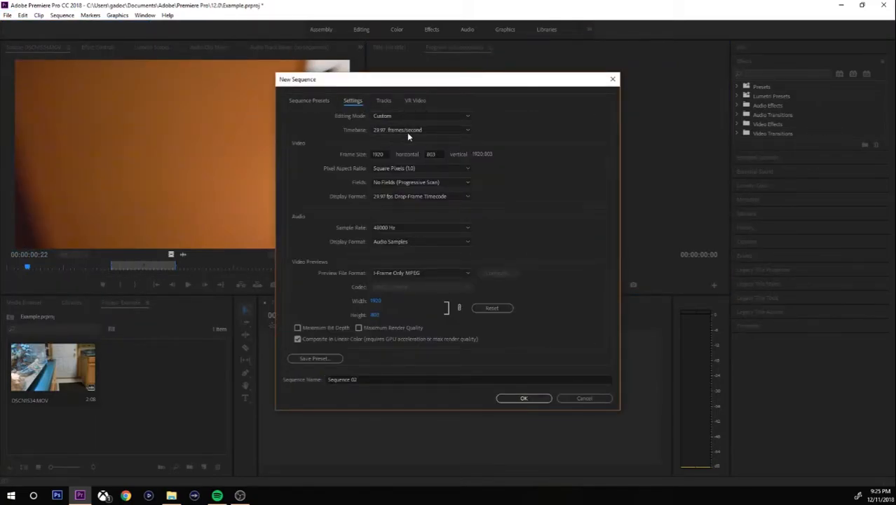
click(321, 100)
click(348, 102)
click(431, 154)
text(1080)
click(529, 153)
click(440, 154)
key(Return)
click(511, 398)
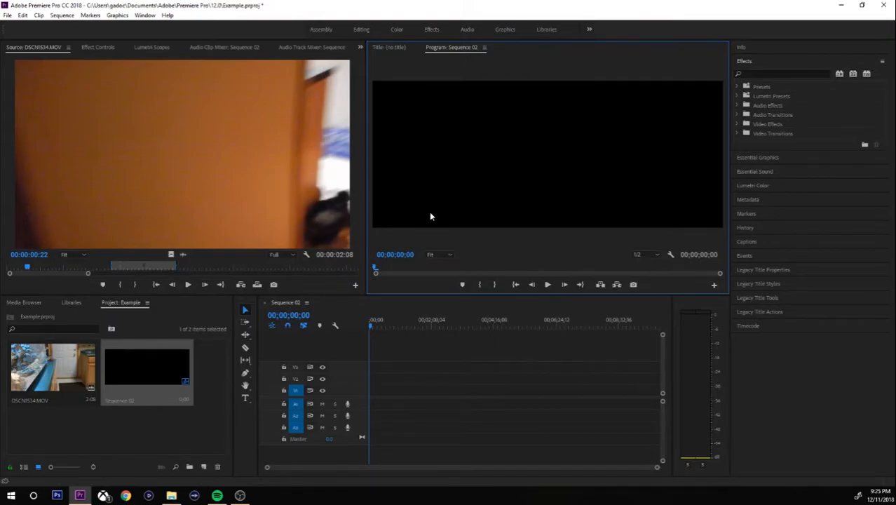
key(ctrl+z)
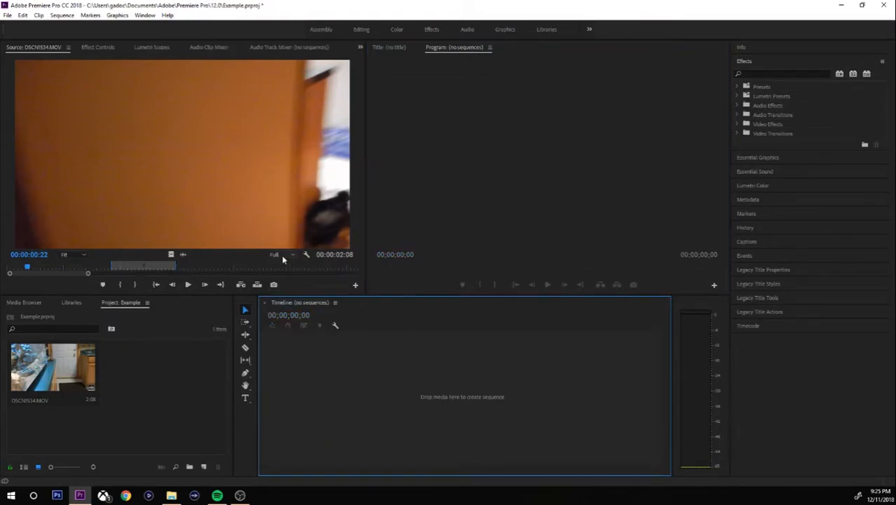
Create Sequence 03 with a custom 1920×803 frame size.
click(7, 15)
mouse_move(28, 26)
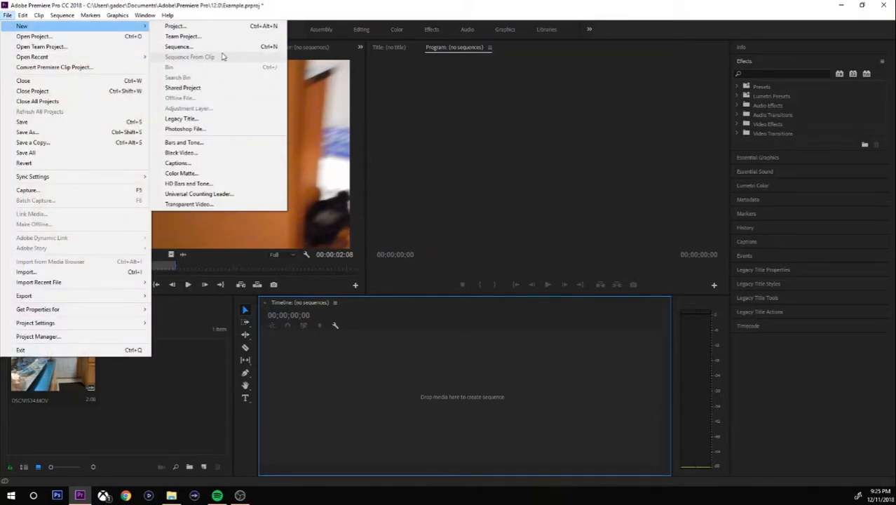
click(221, 47)
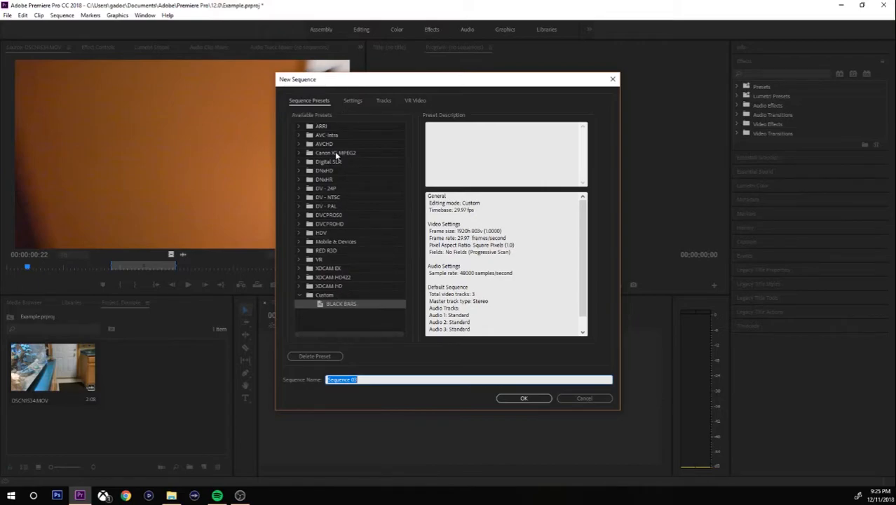
click(352, 101)
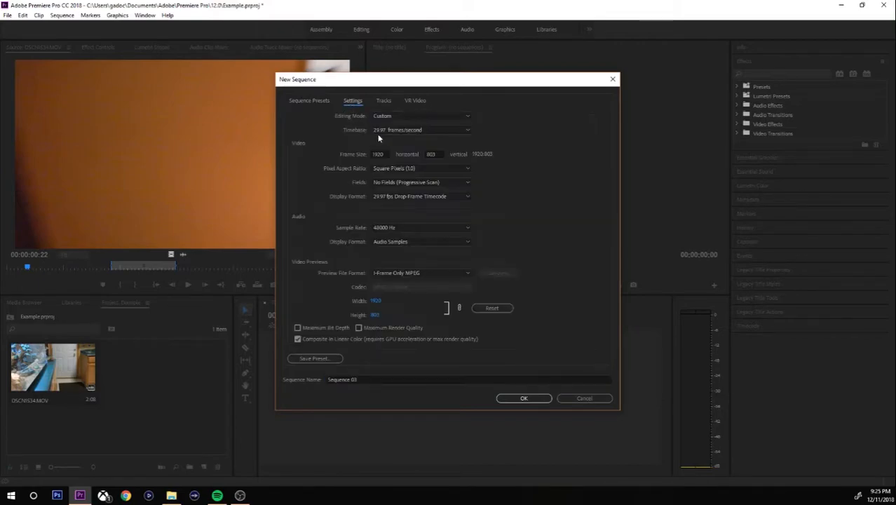
click(438, 154)
key(BackSpace)
text(803)
key(Return)
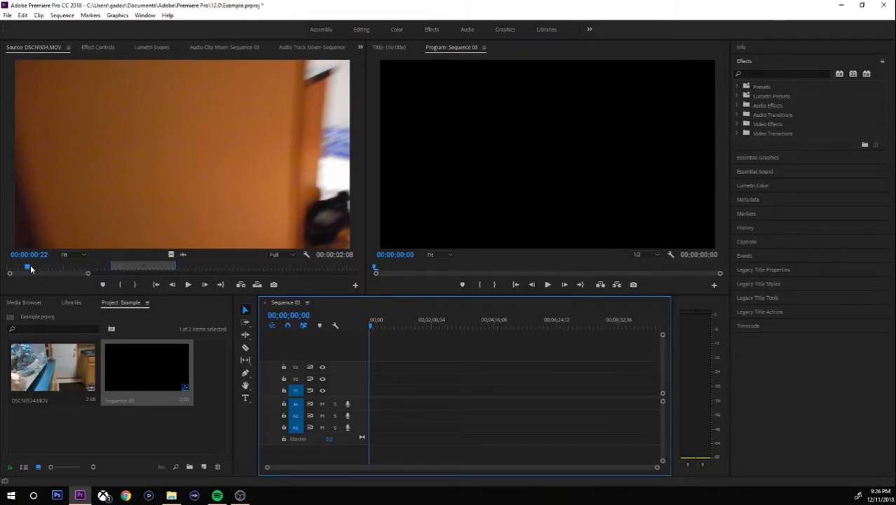
Set in and out points on DSCN1534.MOV, then drop the 8;22 range onto V1/A1 at the start.
mouse_move(30, 268)
mouse_down()
mouse_move(79, 264)
mouse_move(42, 257)
mouse_up()
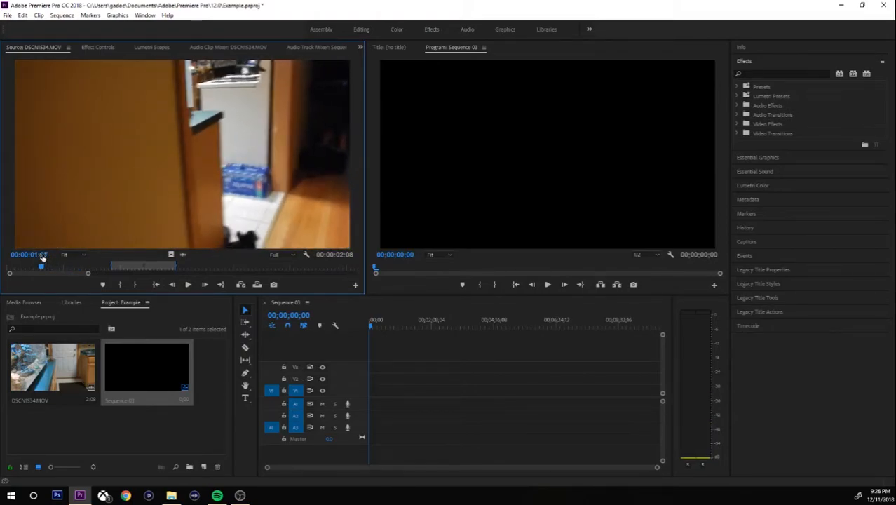
key(ctrl+i)
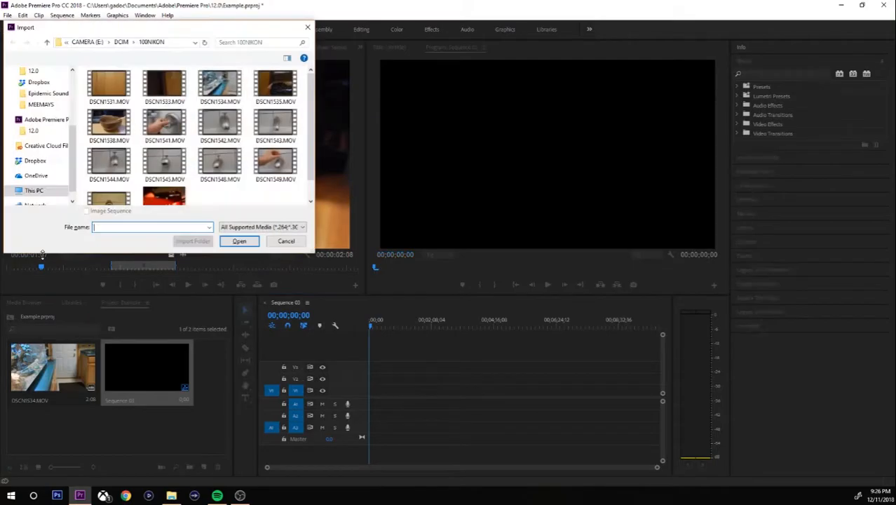
key(Escape)
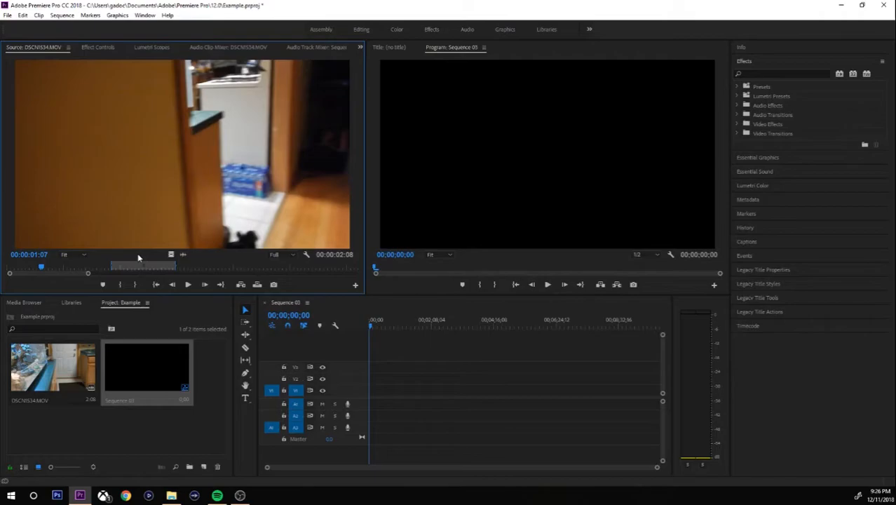
key(i)
key(space)
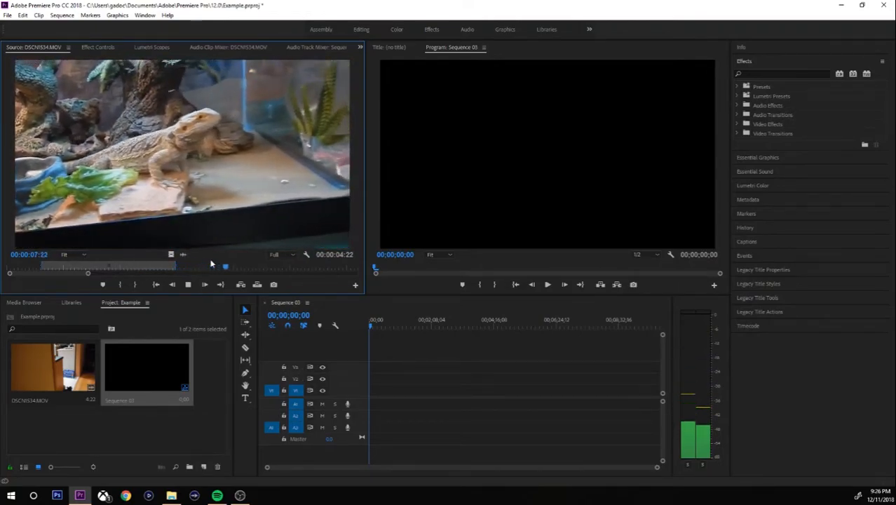
key(space)
key(o)
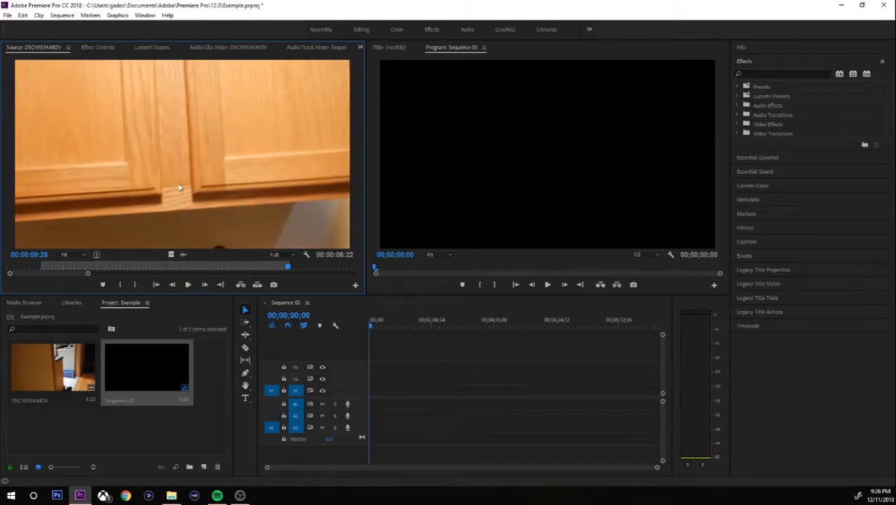
click(175, 268)
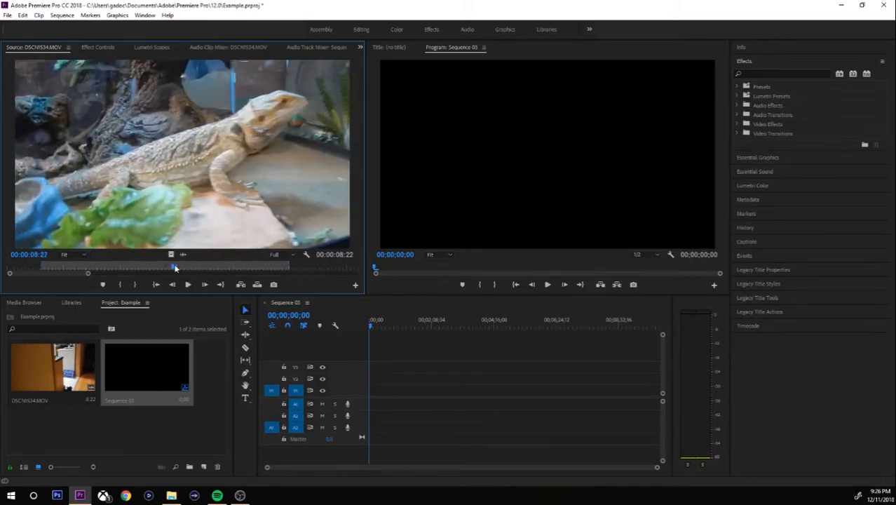
drag(294, 319, 375, 411)
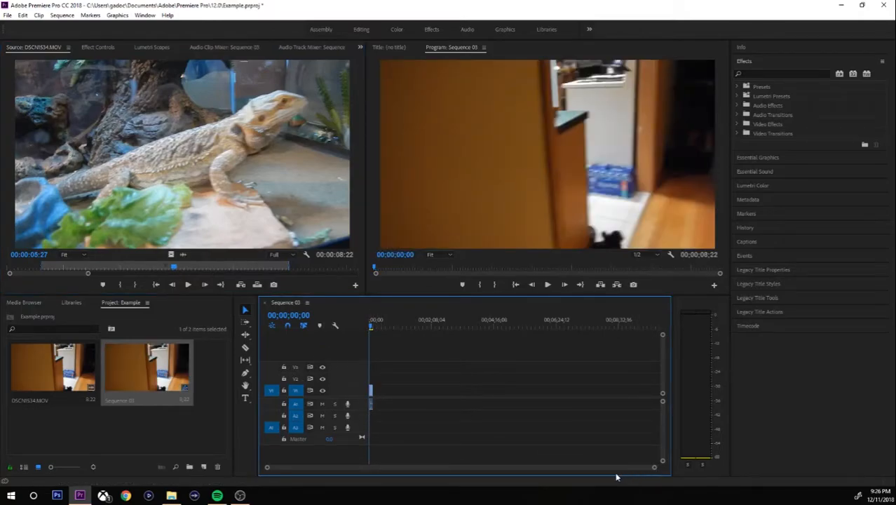
drag(656, 468, 488, 454)
click(454, 212)
key(space)
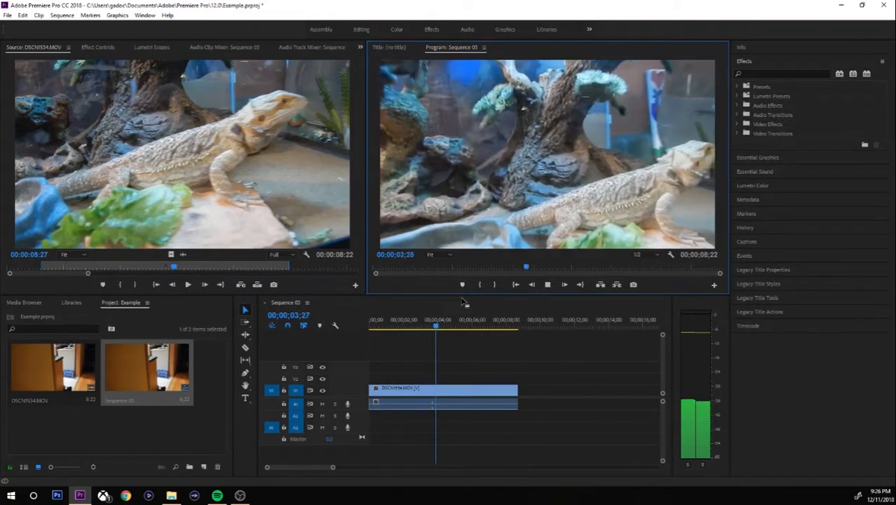
drag(464, 323, 366, 333)
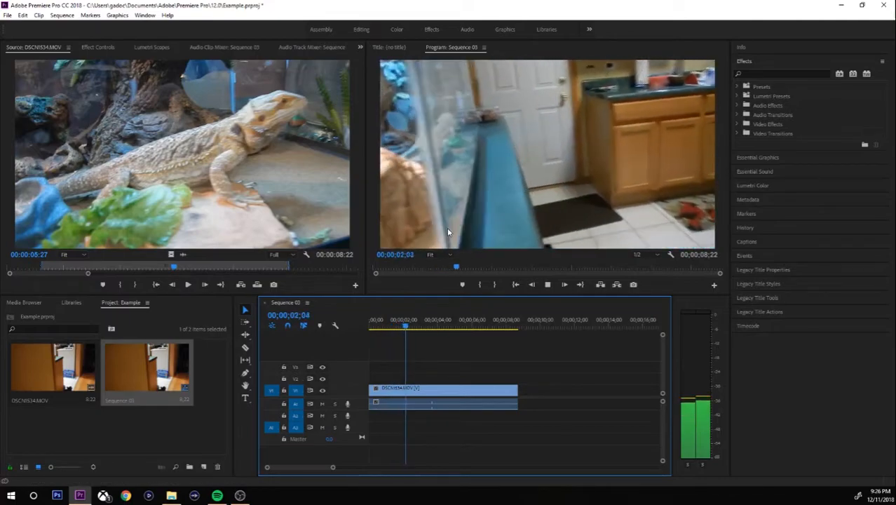
key(space)
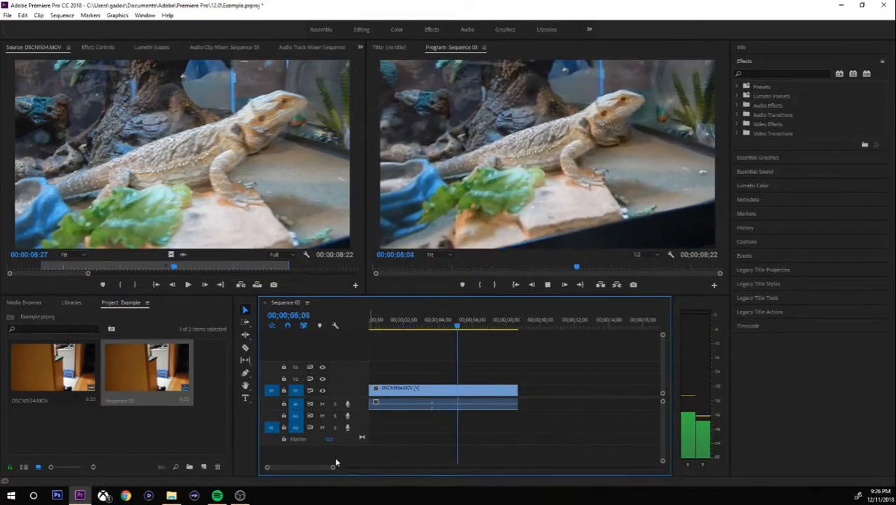
drag(403, 327, 382, 329)
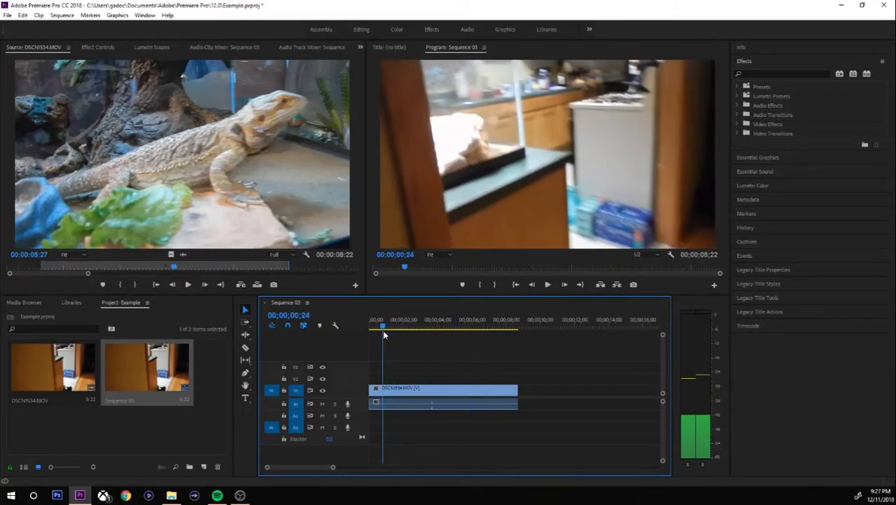
drag(334, 468, 319, 467)
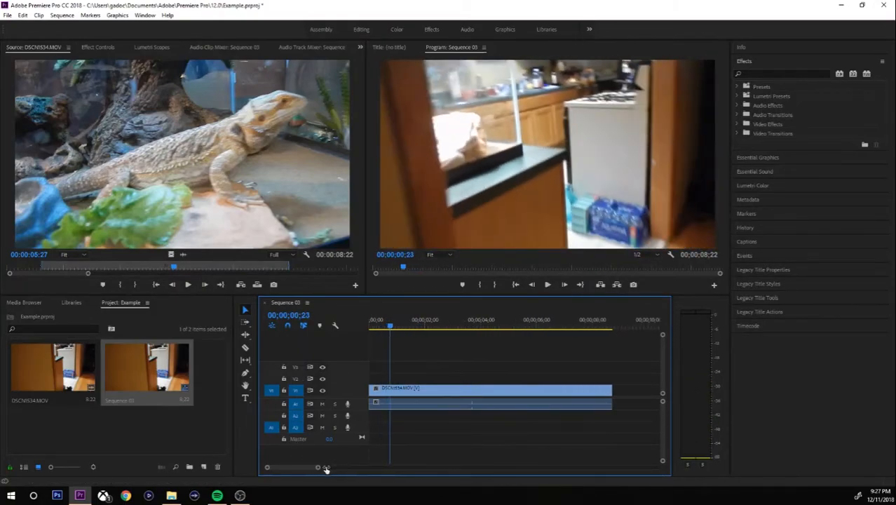
Enlarge the V1 track and show the clip's Time Remapping > Speed line.
drag(347, 384, 345, 362)
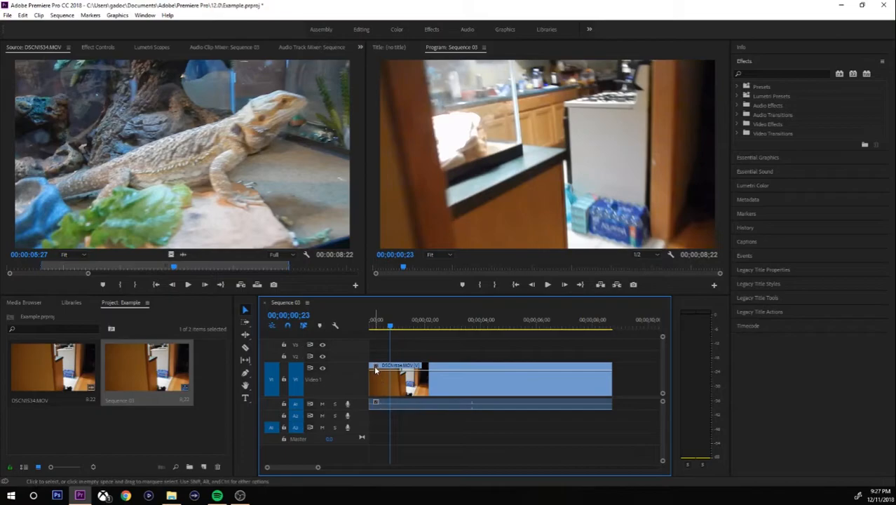
click(375, 368)
mouse_move(428, 394)
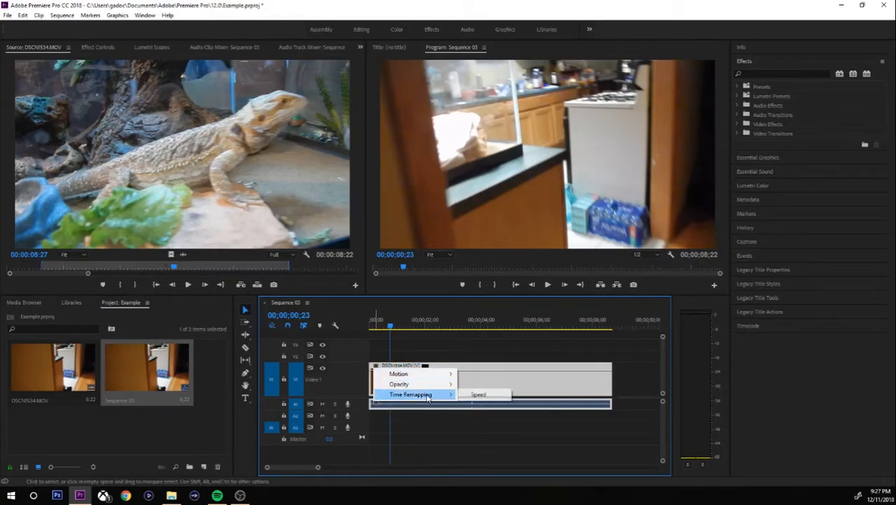
click(462, 395)
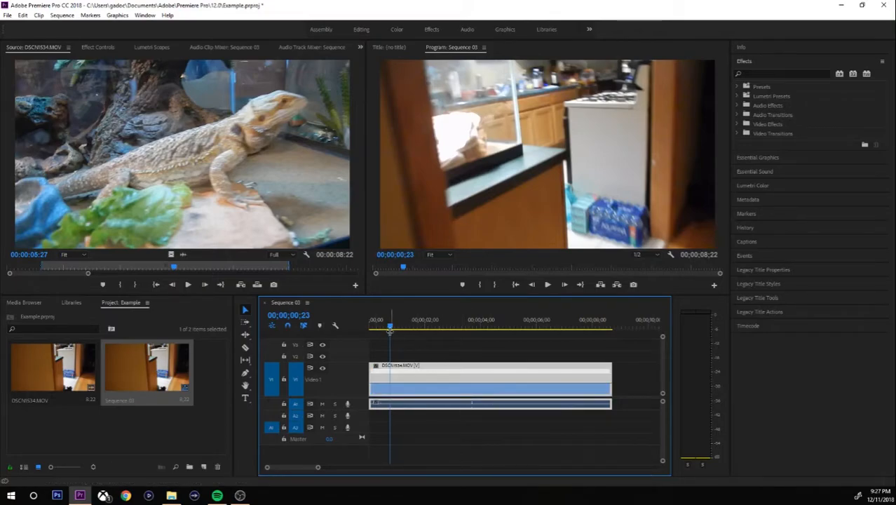
Heighten Video 1, lower the clip's speed line to slow it, play it, and undo.
drag(391, 332, 385, 328)
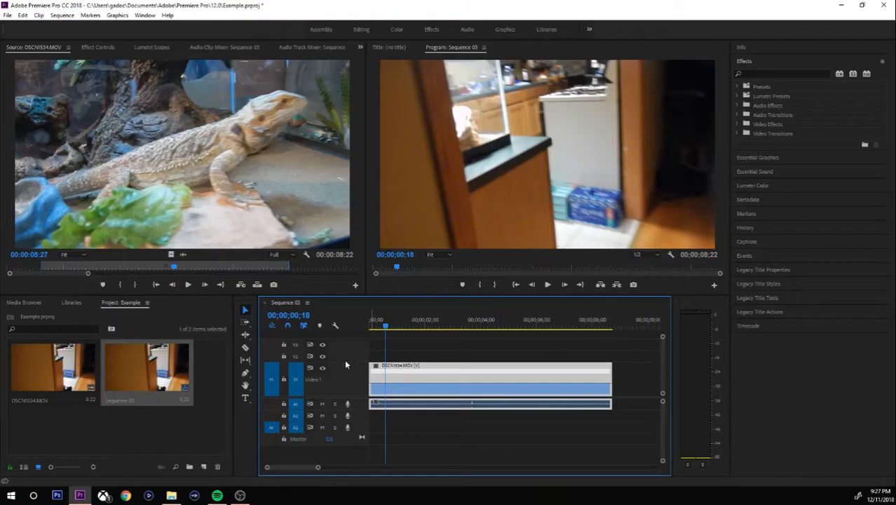
drag(344, 363, 343, 358)
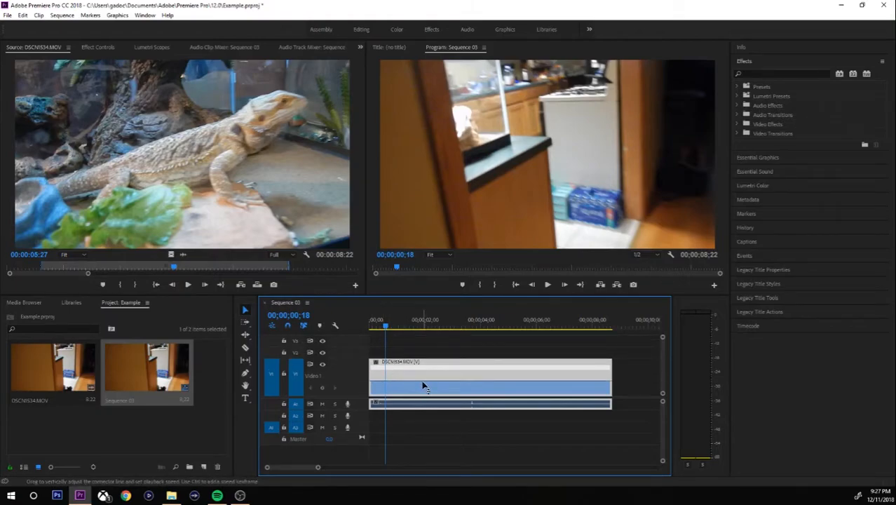
drag(423, 385, 424, 393)
key(space)
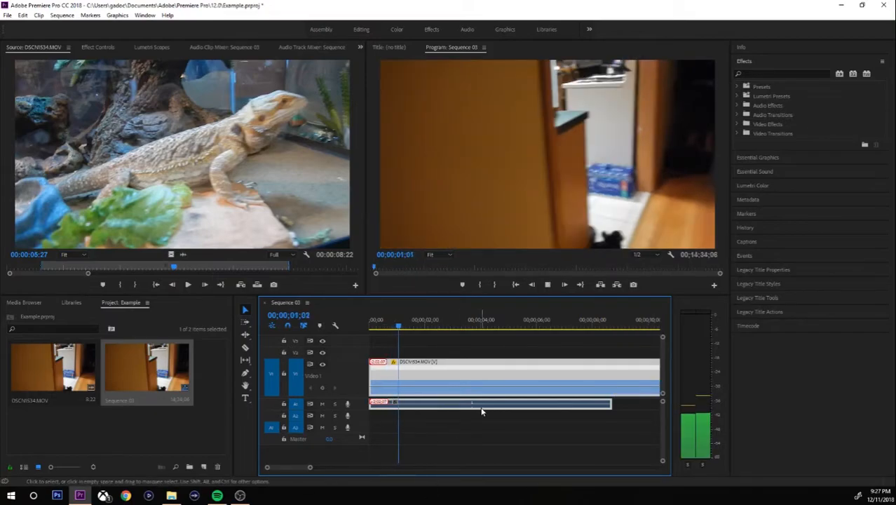
key(space)
key(ctrl+z)
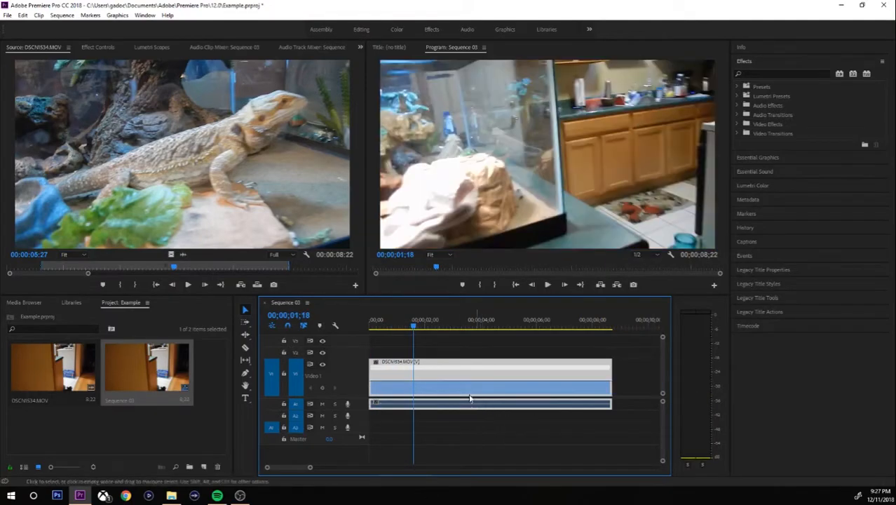
Raise the speed line to speed the clip up, play from the start, then undo to restore length.
drag(464, 382, 464, 379)
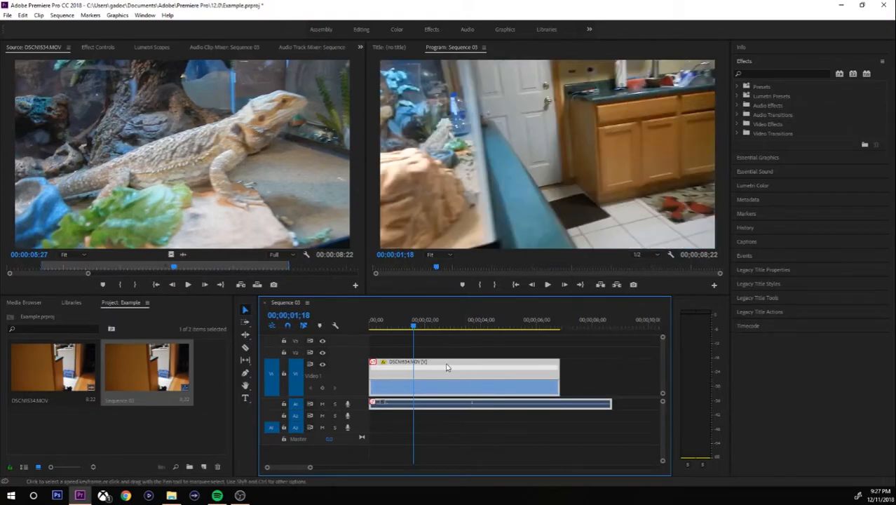
drag(413, 326, 382, 329)
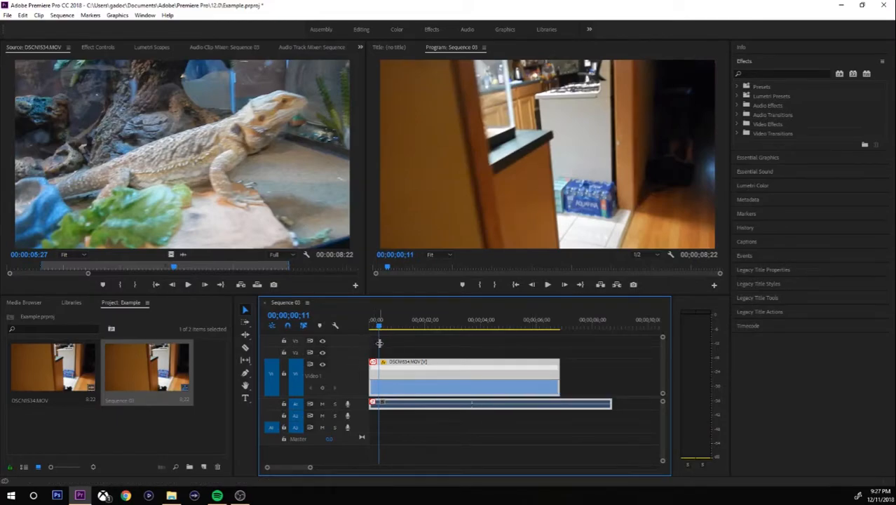
drag(378, 325, 372, 325)
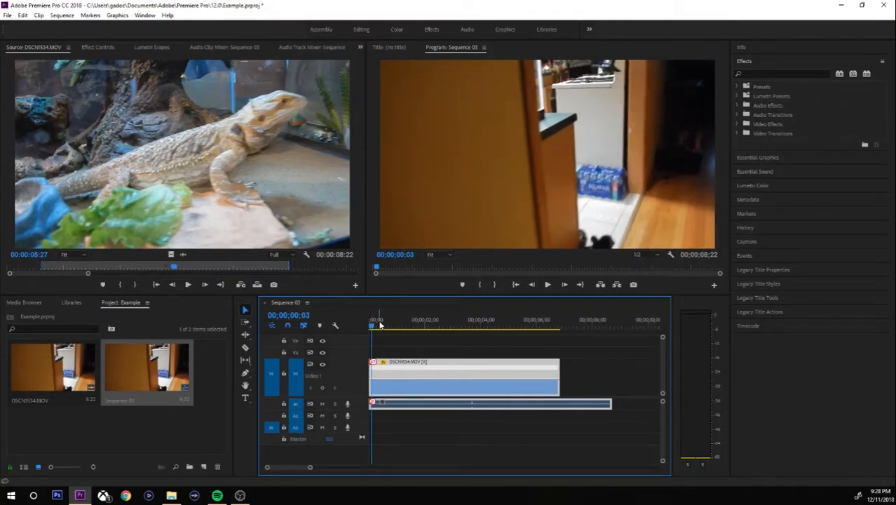
key(space)
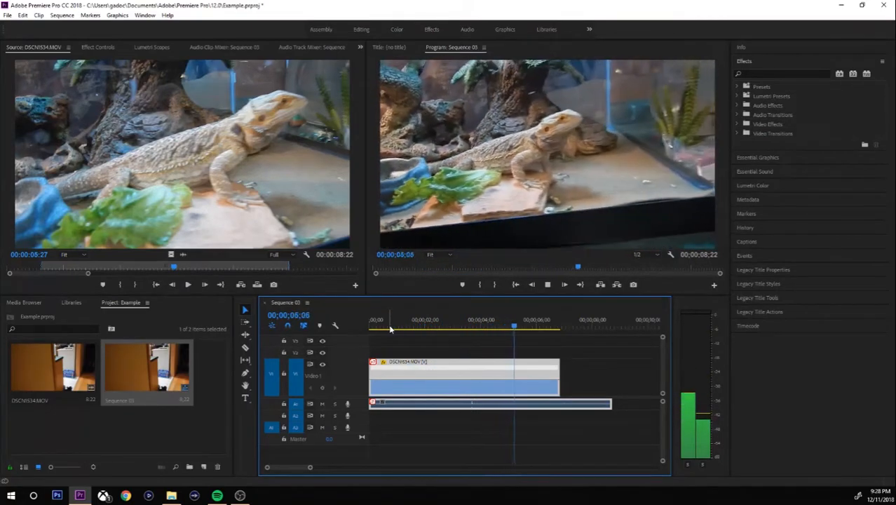
key(space)
key(ctrl+z)
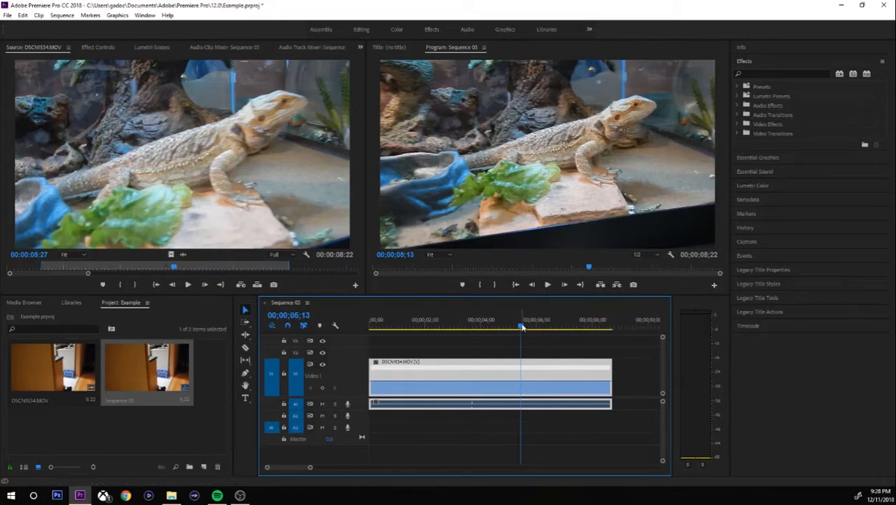
click(496, 328)
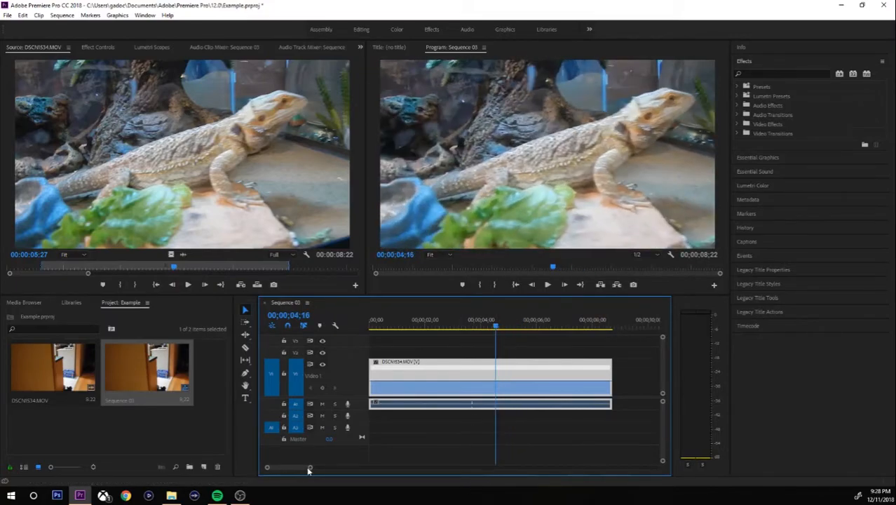
Zoom the timeline in on the clip and play from the start, stopping at 00;00;03;20.
drag(309, 468, 306, 469)
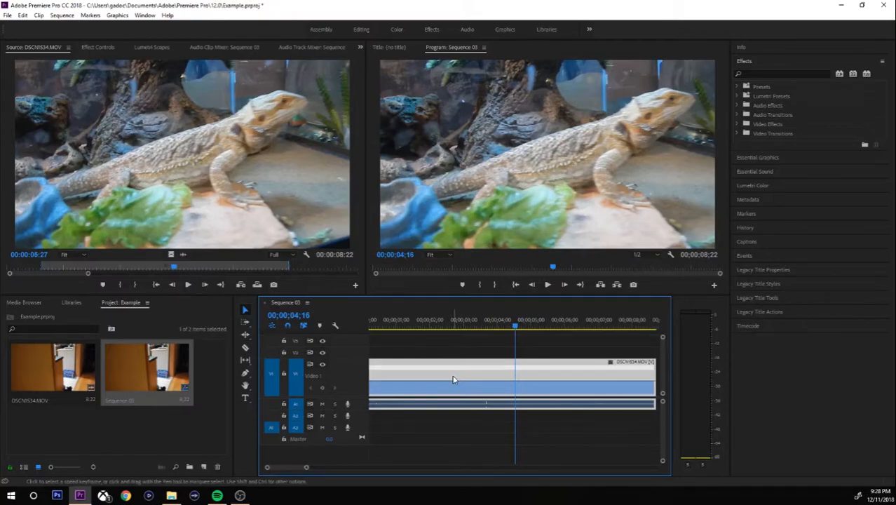
key(p)
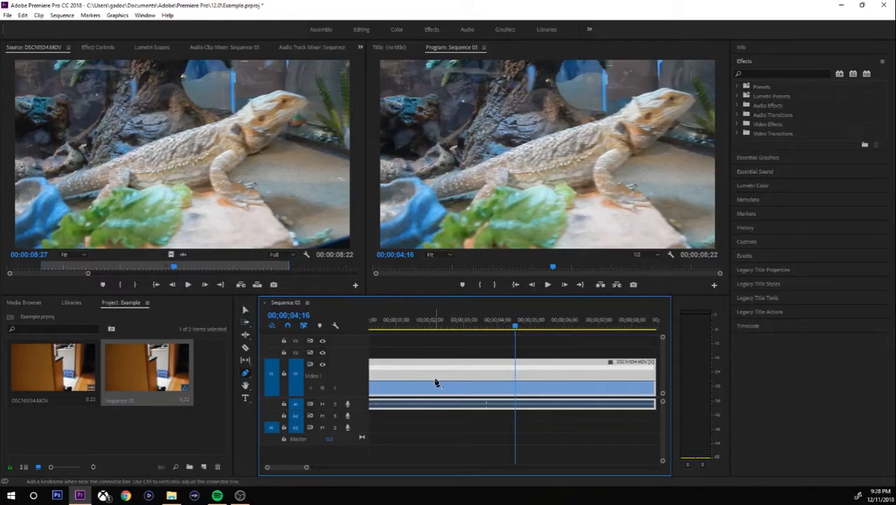
key(v)
drag(515, 327, 369, 329)
key(space)
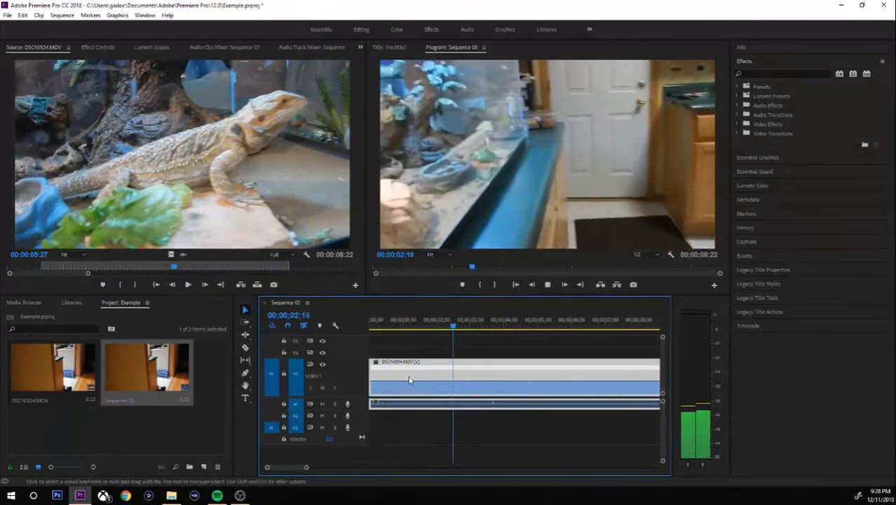
key(space)
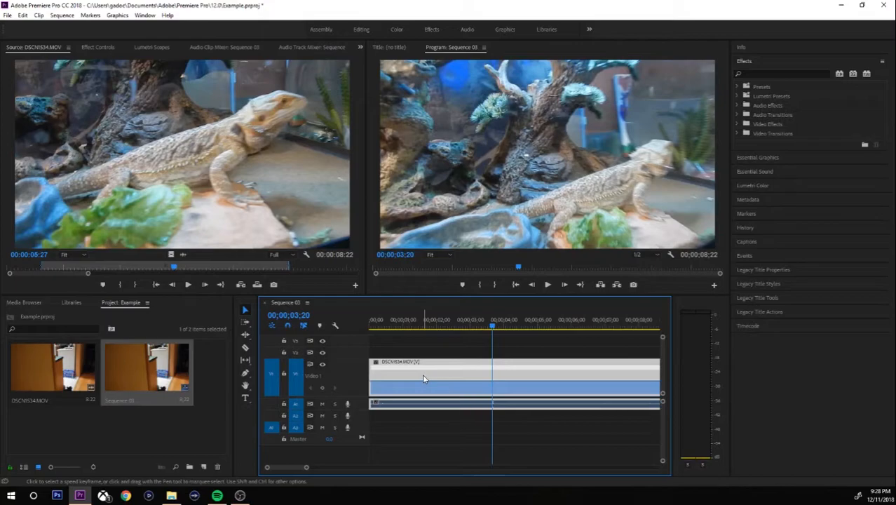
key(p)
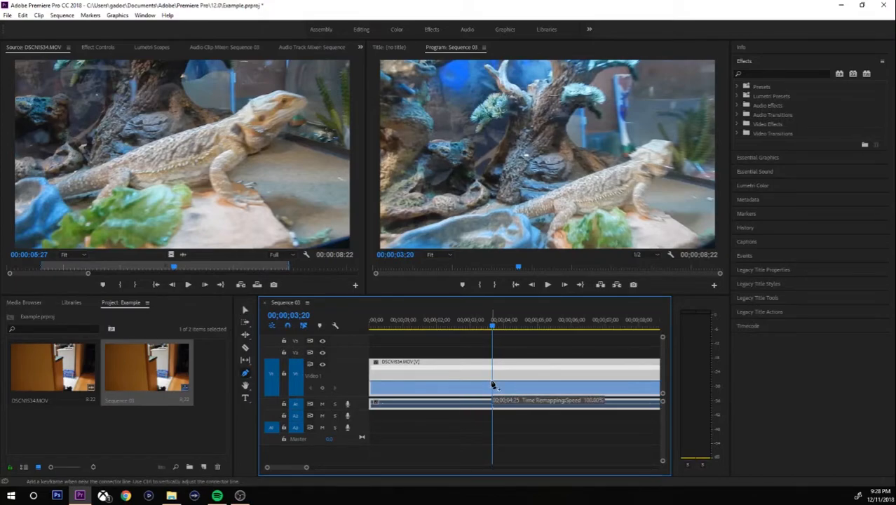
Add speed keyframes to the lizard clip at 00;00;03;20 and 00;00;07;12.
click(493, 385)
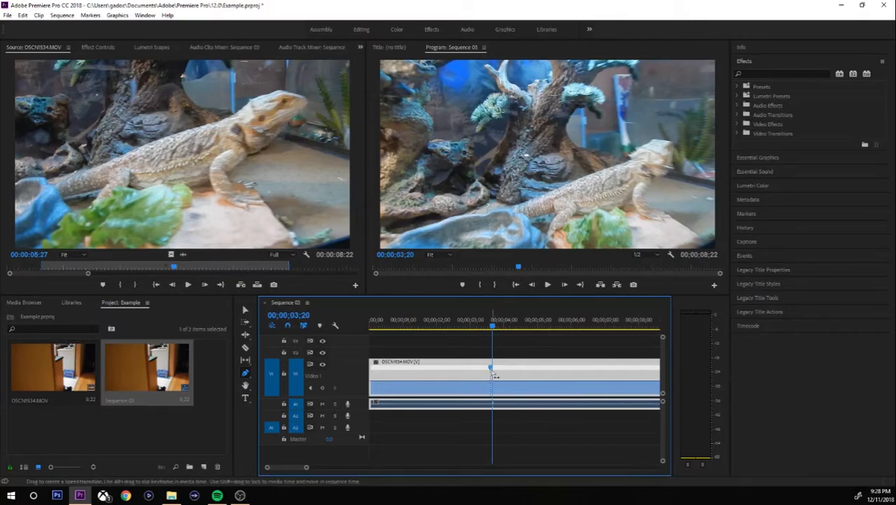
key(space)
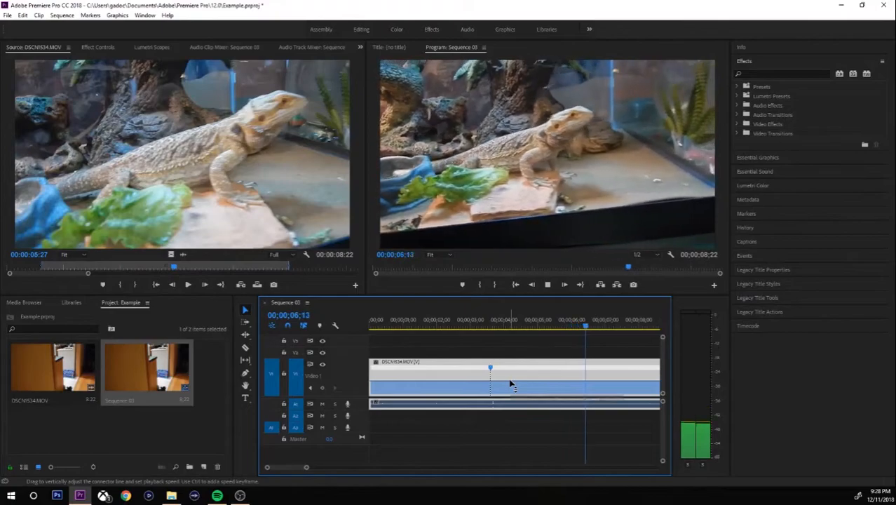
key(space)
key(Left)
key(Left)
key(Left)
key(p)
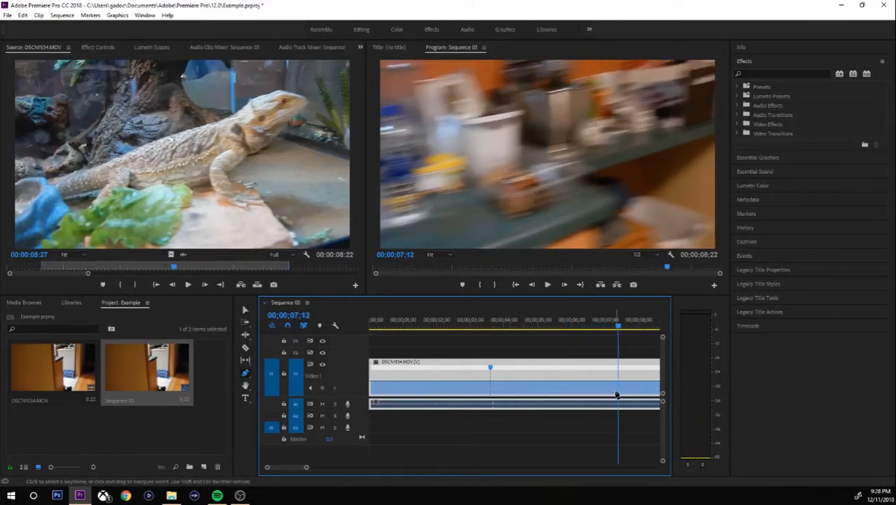
click(618, 368)
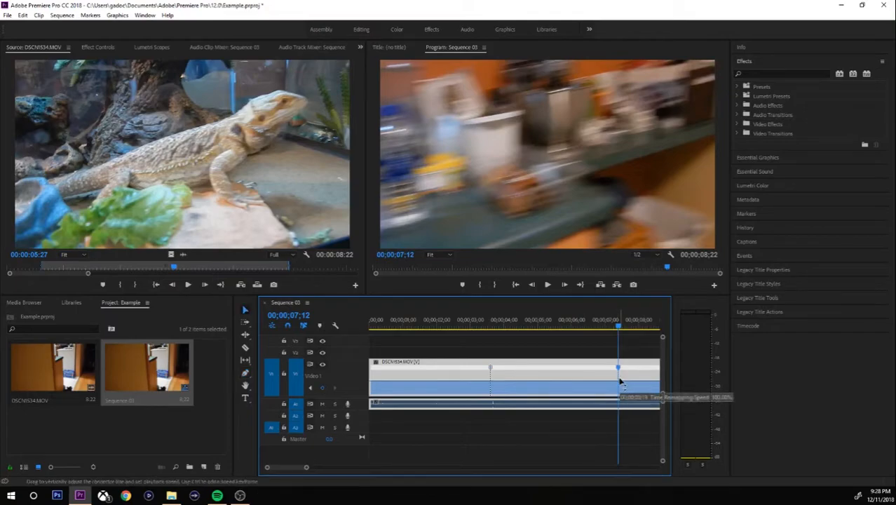
Raise the section between the keyframes to 133% and split the first keyframe into a gradual ramp.
drag(584, 382, 585, 379)
drag(566, 326, 509, 327)
click(492, 369)
drag(494, 374, 464, 367)
Finish the speed ramp and play through the ramped section from 02;06.
click(458, 326)
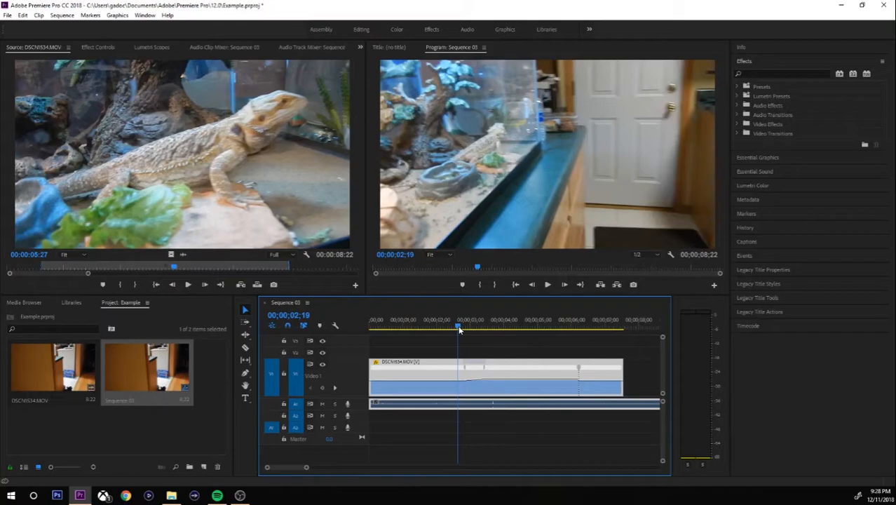
drag(458, 325, 443, 326)
key(space)
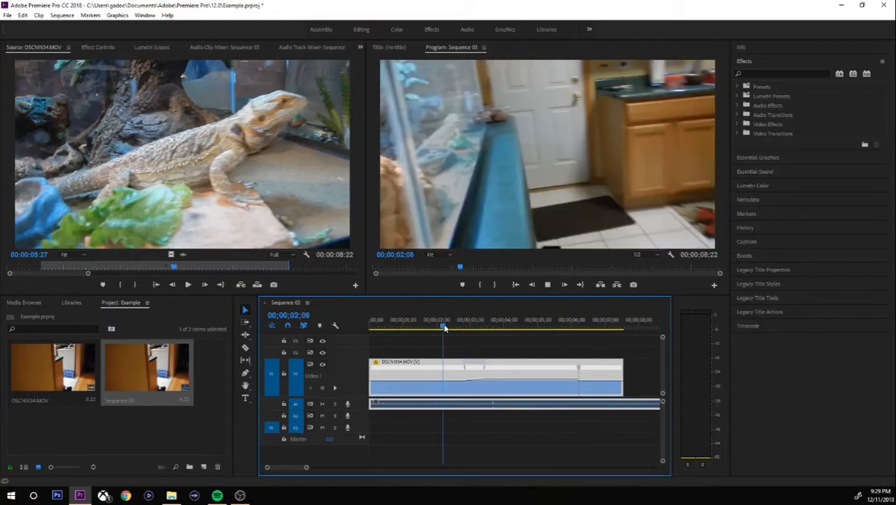
key(space)
Play the sequence from near the start, then park the playhead at 06;27 in the fast section.
drag(439, 325, 379, 325)
key(space)
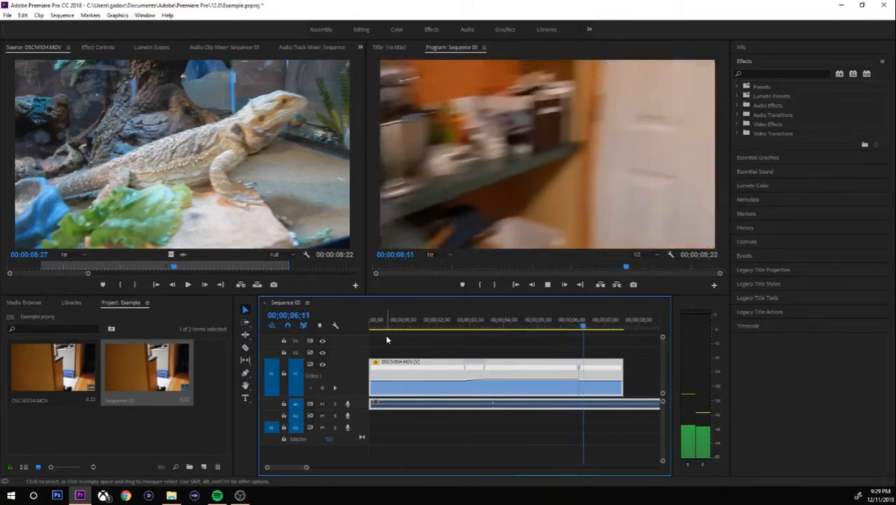
key(space)
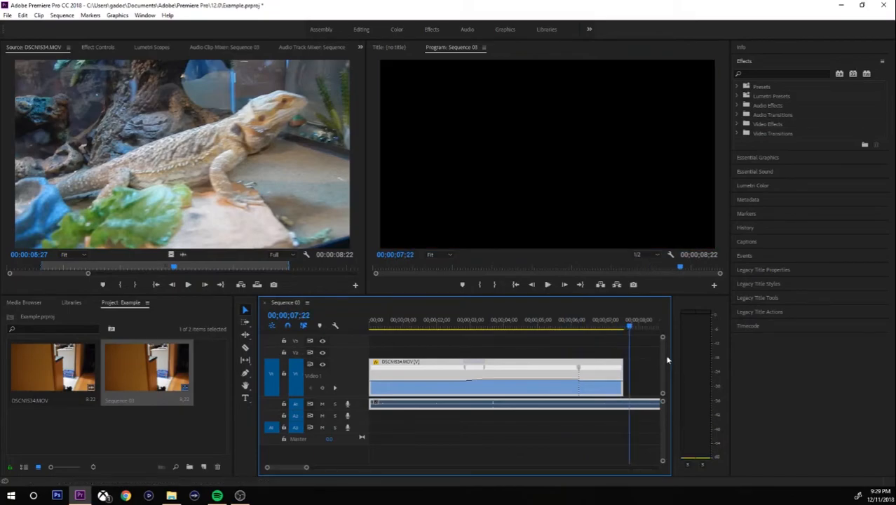
drag(626, 328, 483, 329)
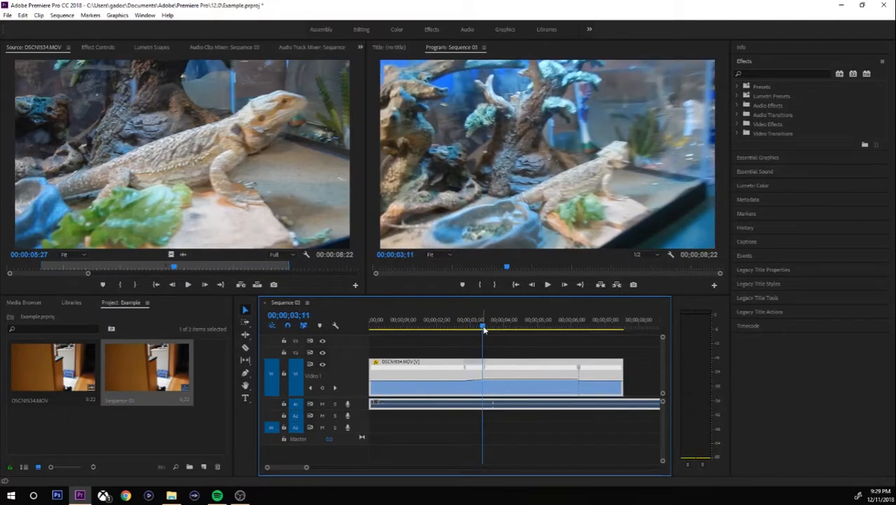
drag(482, 329, 601, 329)
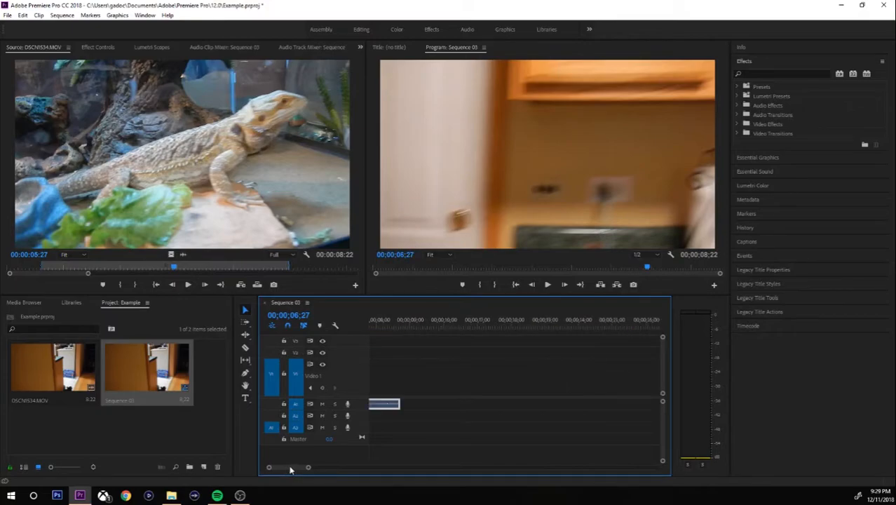
Import DSCN1541.MOV into the project and load it in the Source Monitor.
drag(304, 468, 330, 468)
click(197, 423)
double_click(196, 423)
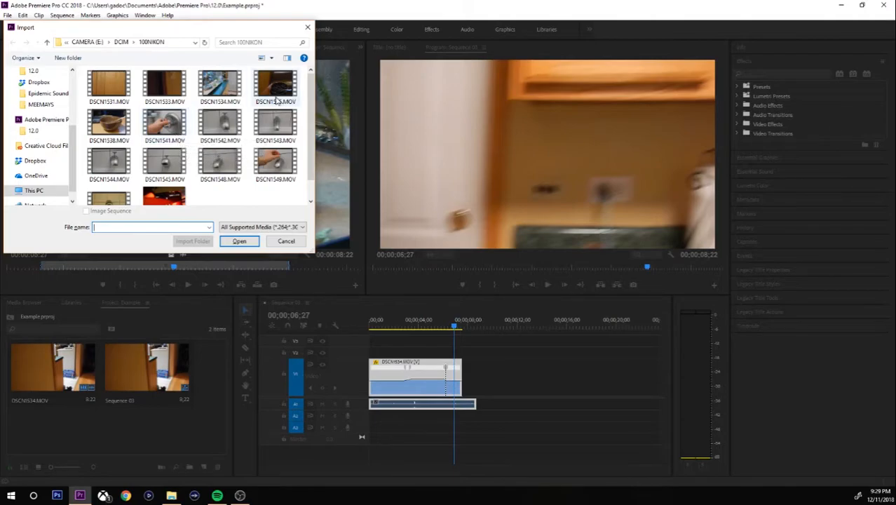
double_click(181, 126)
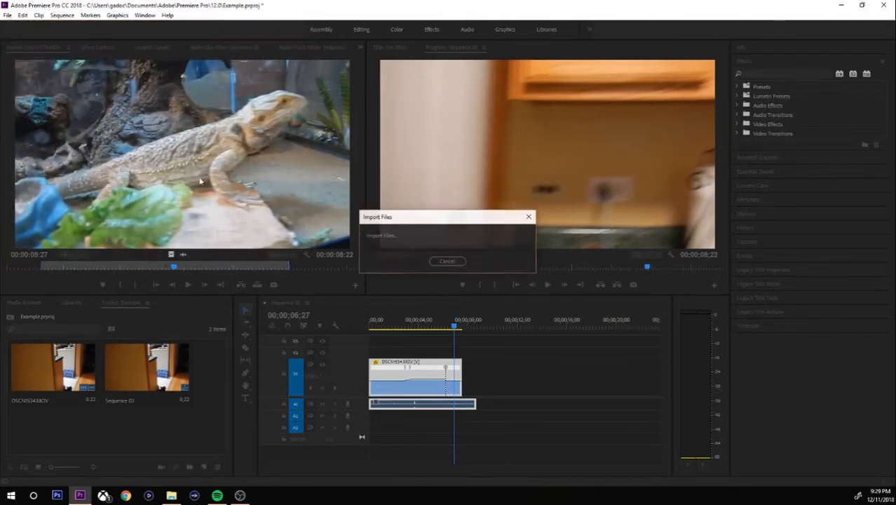
drag(200, 366, 201, 188)
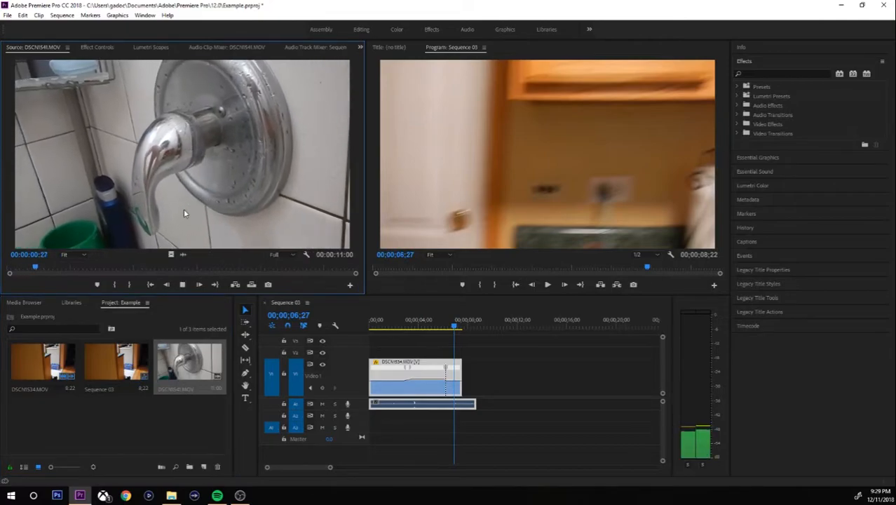
Set the faucet clip's Out point at 00:00:06:13 and place it on V1 after the lizard clip.
key(space)
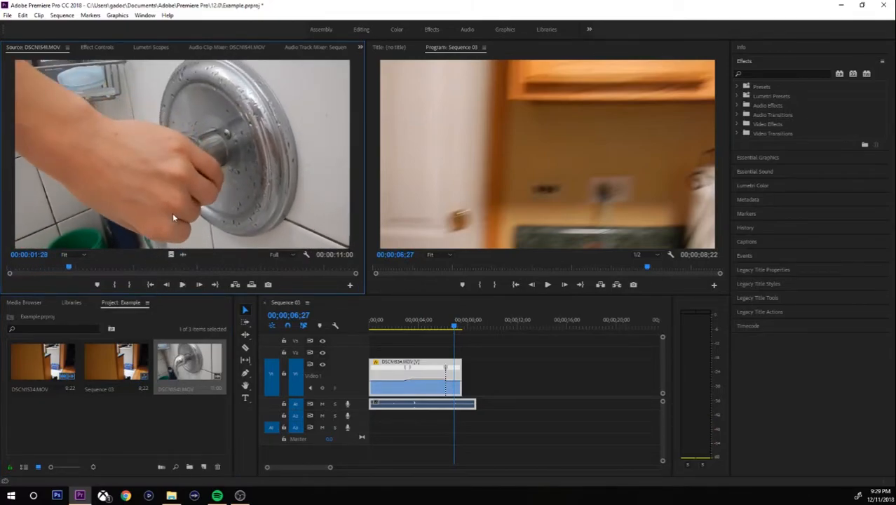
key(Home)
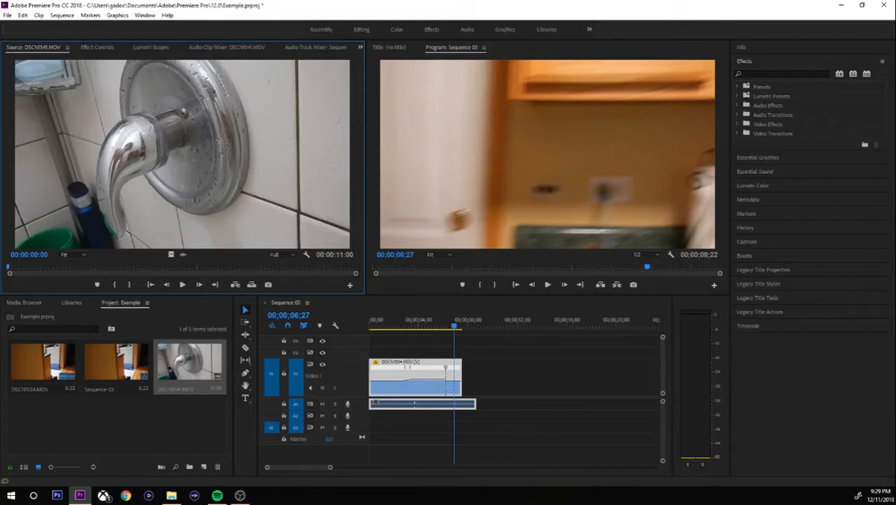
key(space)
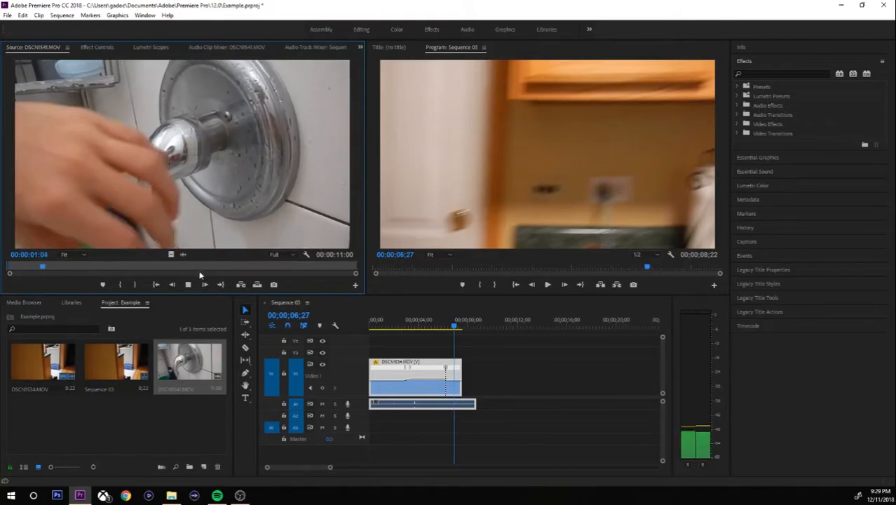
click(212, 267)
key(o)
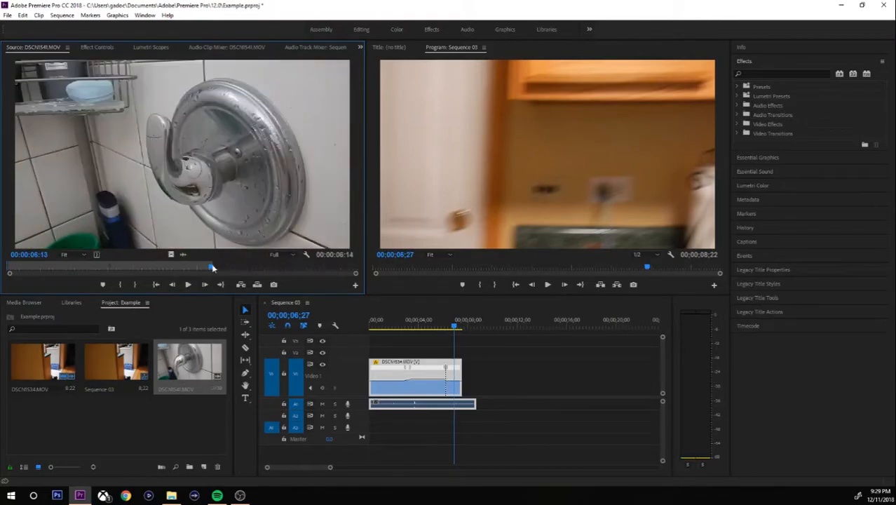
drag(224, 181, 467, 406)
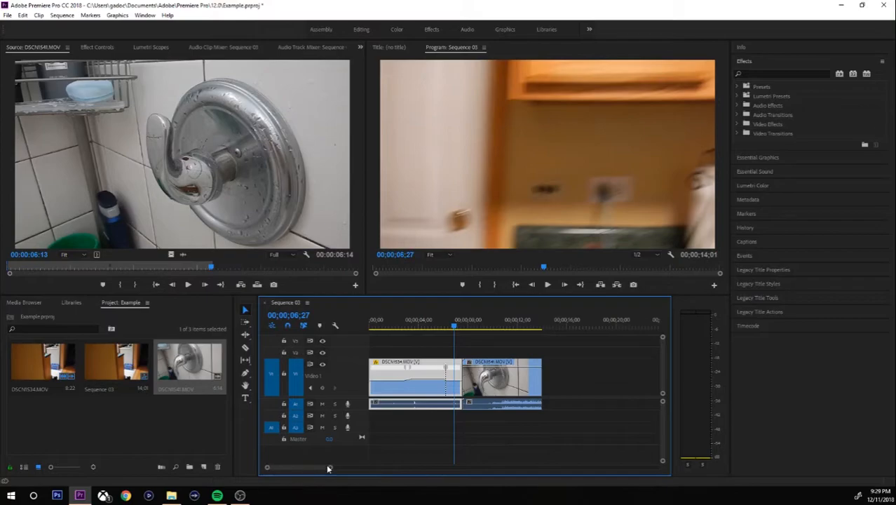
Play the sequence across the cut between the lizard and faucet clips.
drag(331, 469, 314, 469)
key(space)
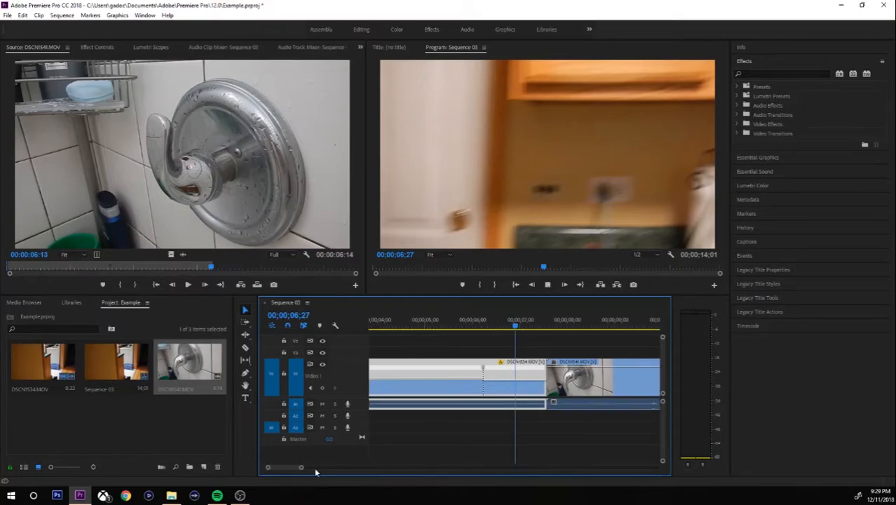
key(space)
click(475, 322)
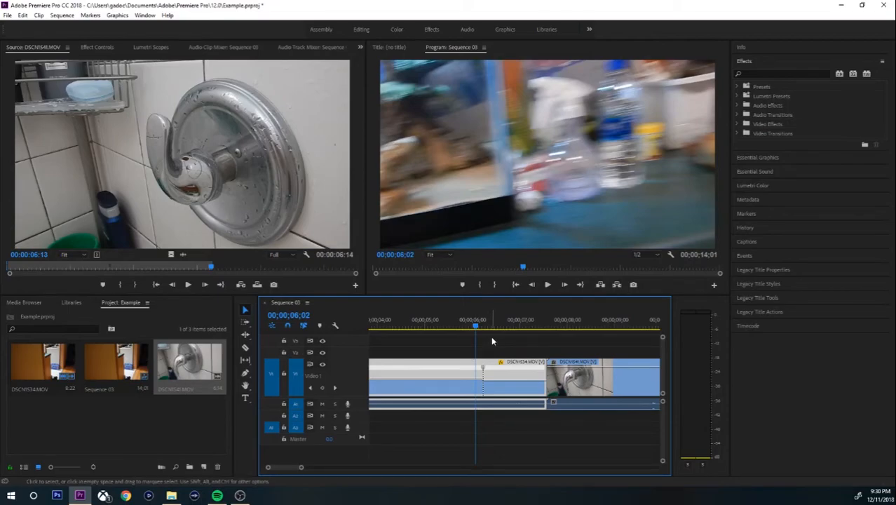
key(space)
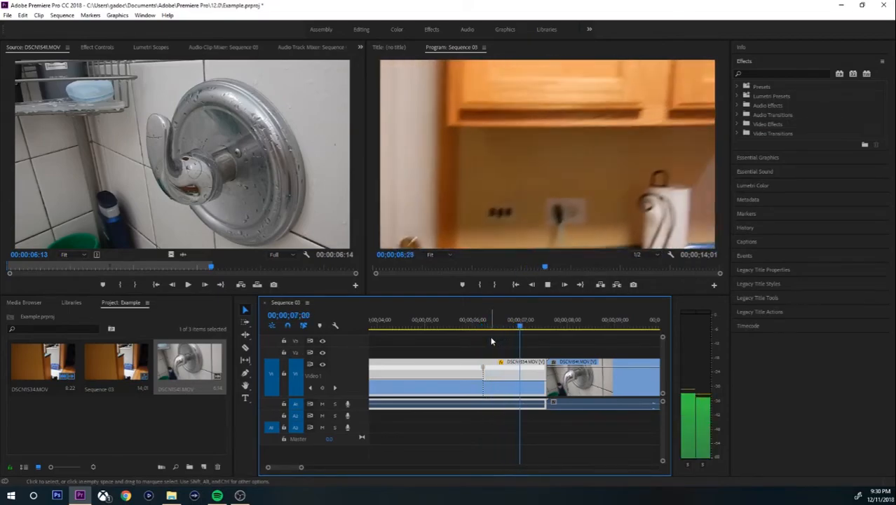
key(space)
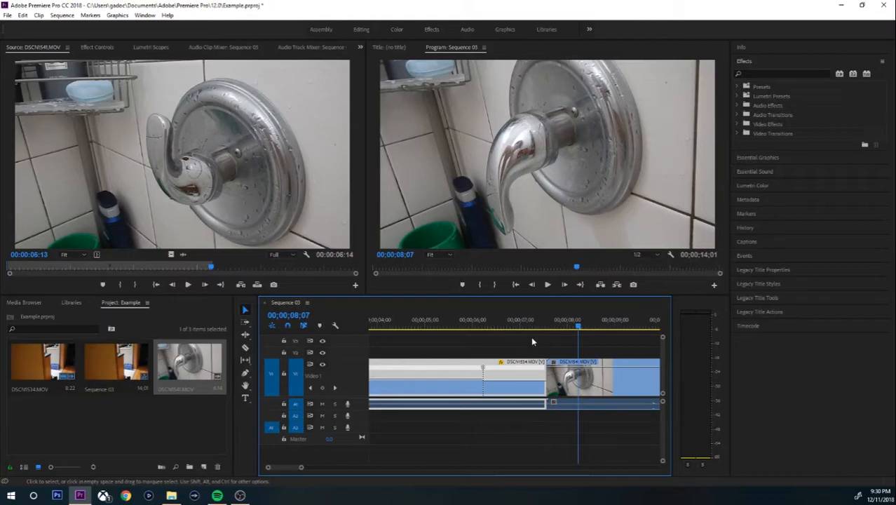
Apply the default one-second Cross Dissolve at the cut, align it Center at Cut, and preview it.
right_click(547, 381)
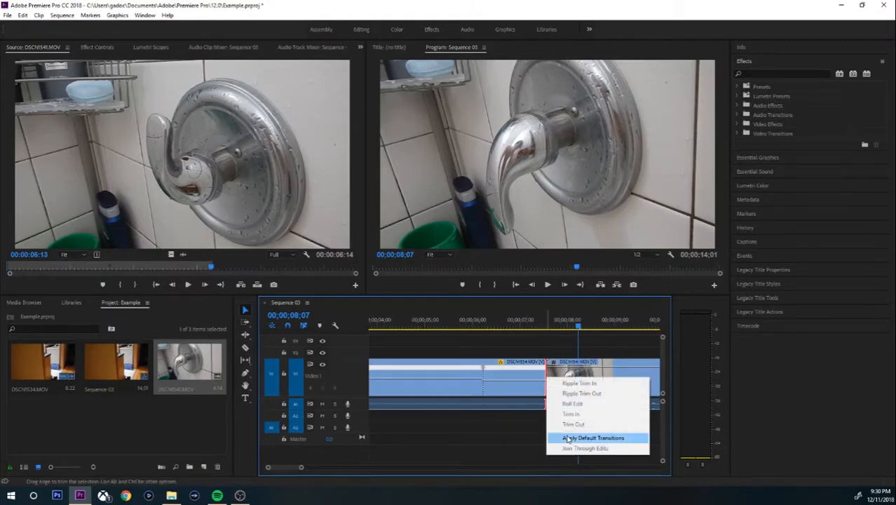
click(566, 438)
click(584, 379)
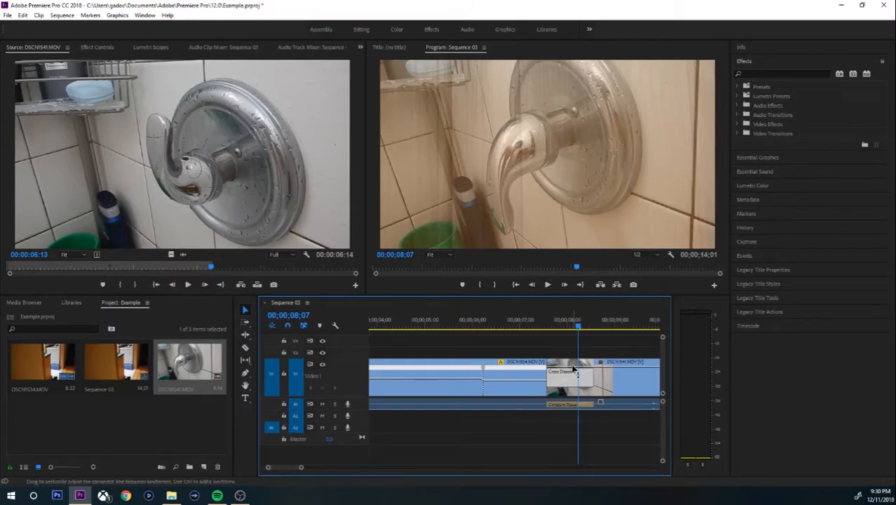
click(82, 47)
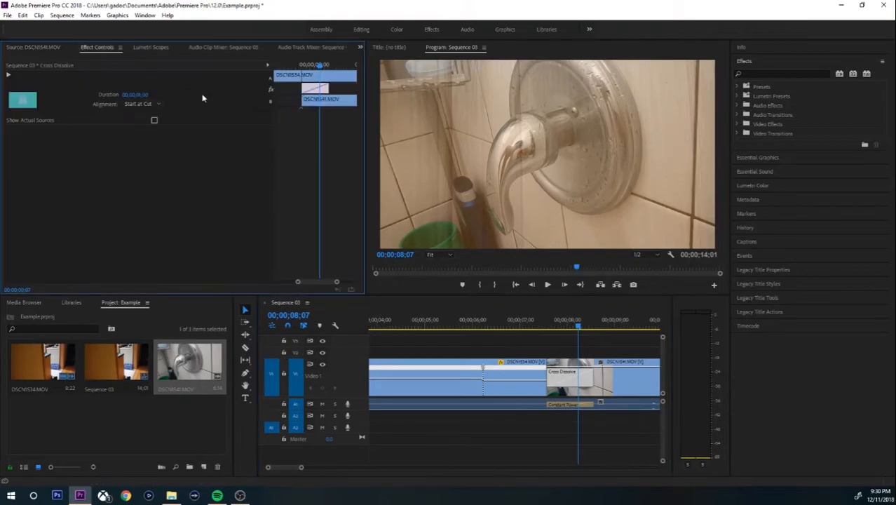
drag(313, 91, 299, 92)
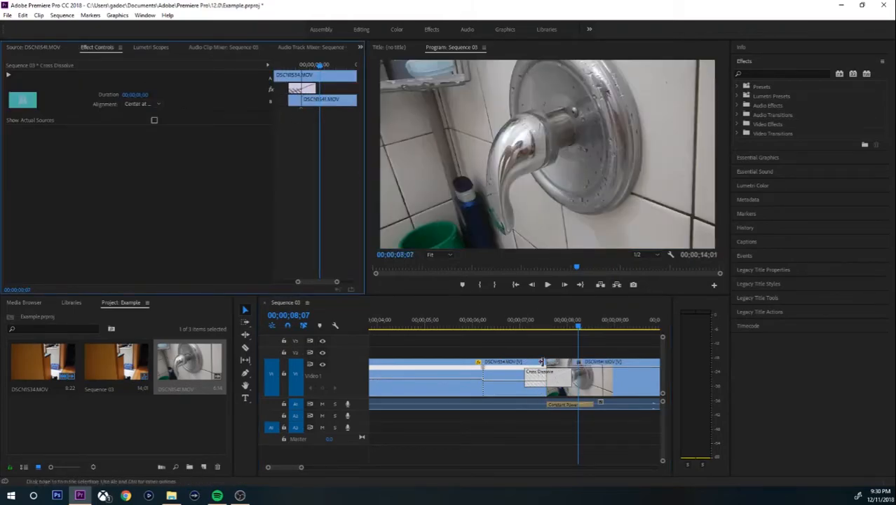
click(510, 326)
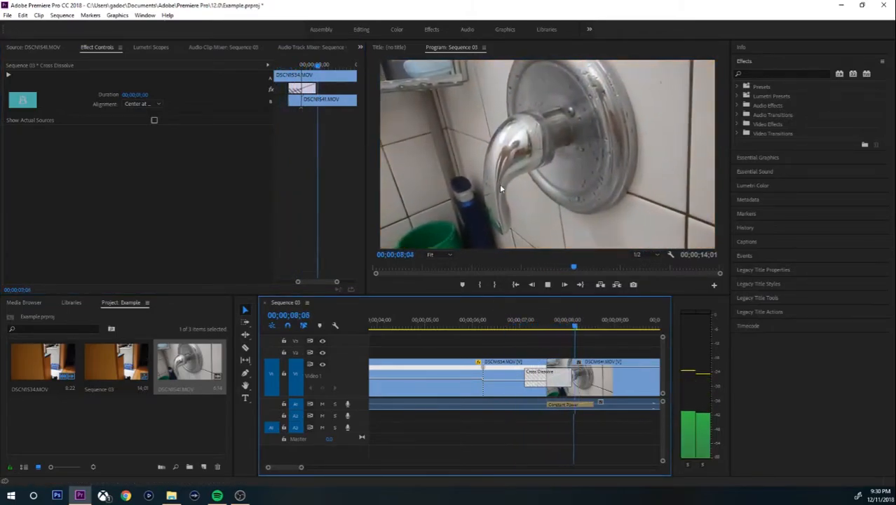
key(space)
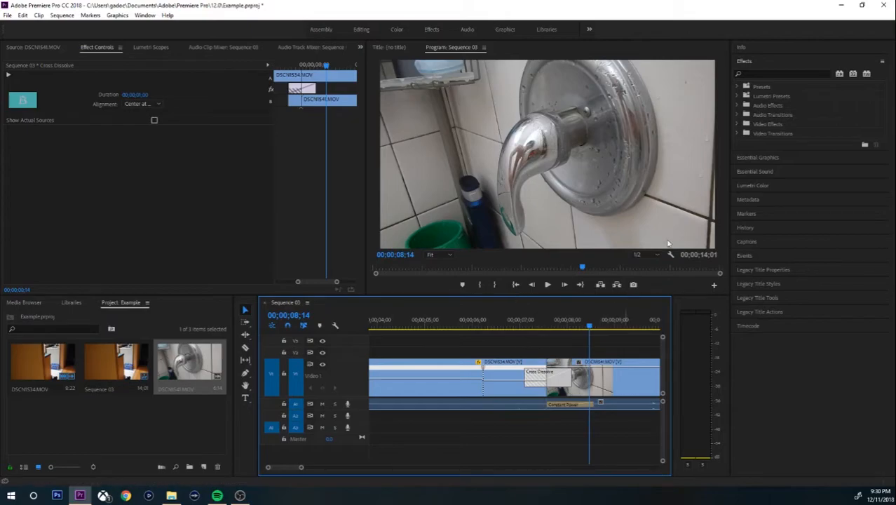
Drag the Push transition from Video Transitions > Slide onto the cut, replacing the Cross Dissolve.
click(739, 133)
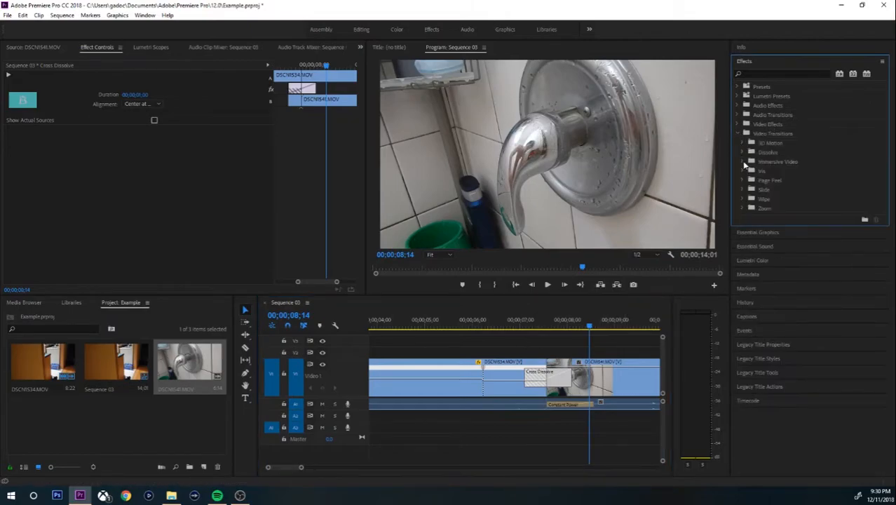
click(742, 189)
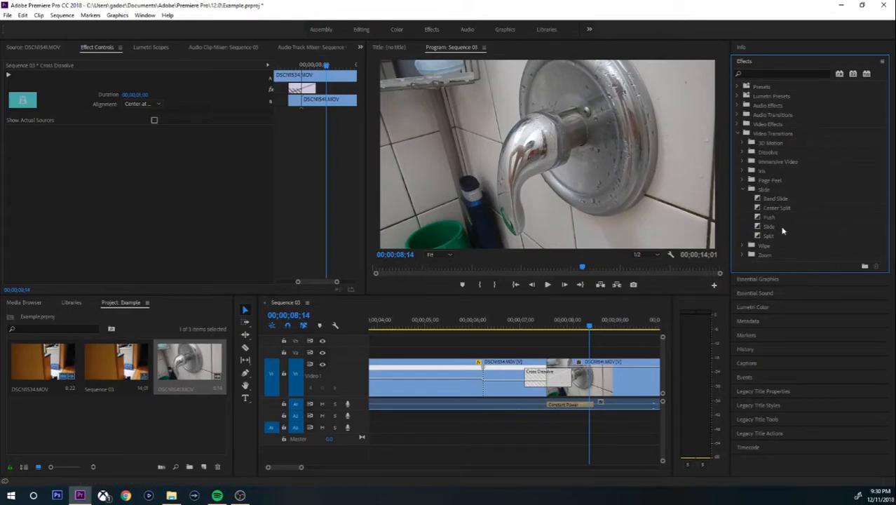
click(780, 226)
drag(781, 218, 569, 389)
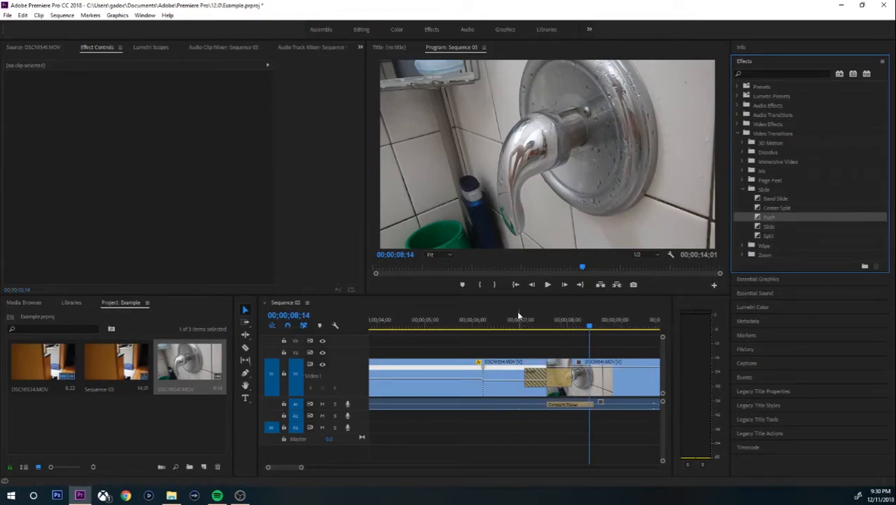
Step frame by frame through the Push transition and select it to view its settings.
click(517, 327)
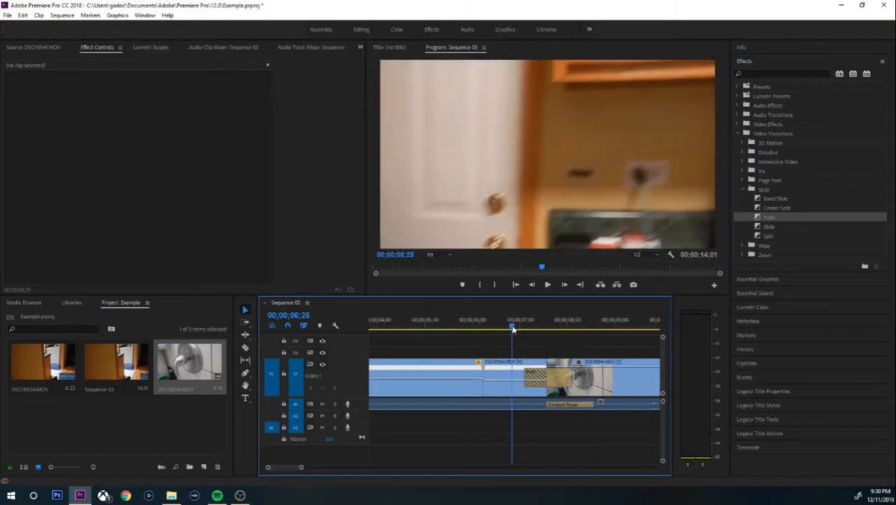
key(Right)
key(Right)
key(Right)
key(Right)
key(Right)
key(Right)
key(Right)
key(Right)
key(Right)
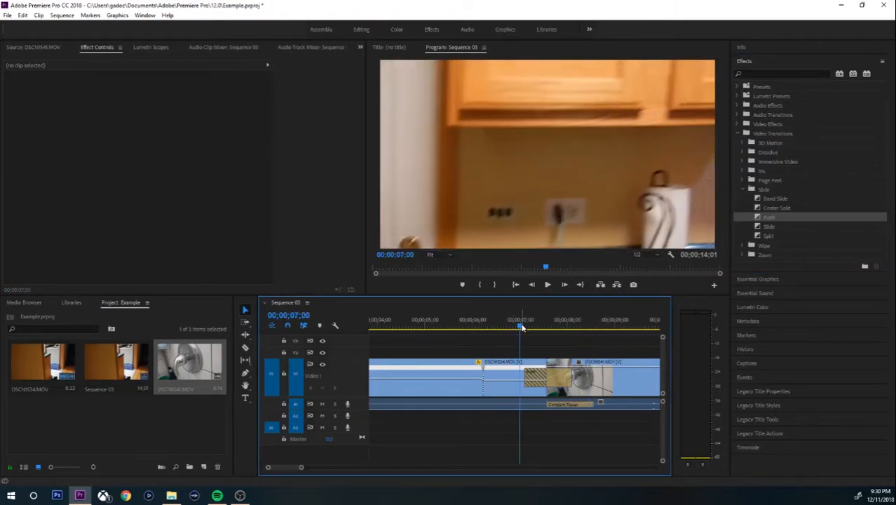
key(Right)
key(Right)
key(Right)
key(Right)
key(Right)
key(Right)
key(Right)
key(Right)
key(Right)
key(Right)
key(Right)
key(Right)
key(Right)
key(Right)
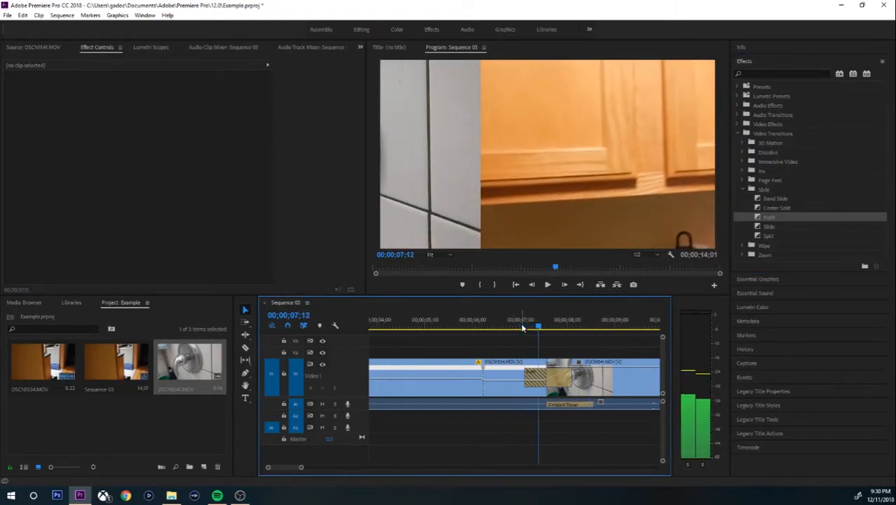
key(Right)
key(Right)
key(Right)
key(Right)
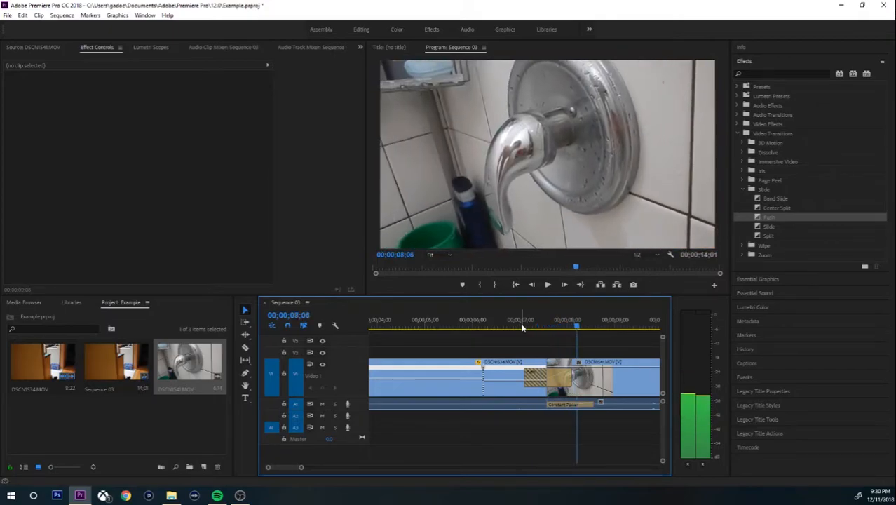
click(534, 375)
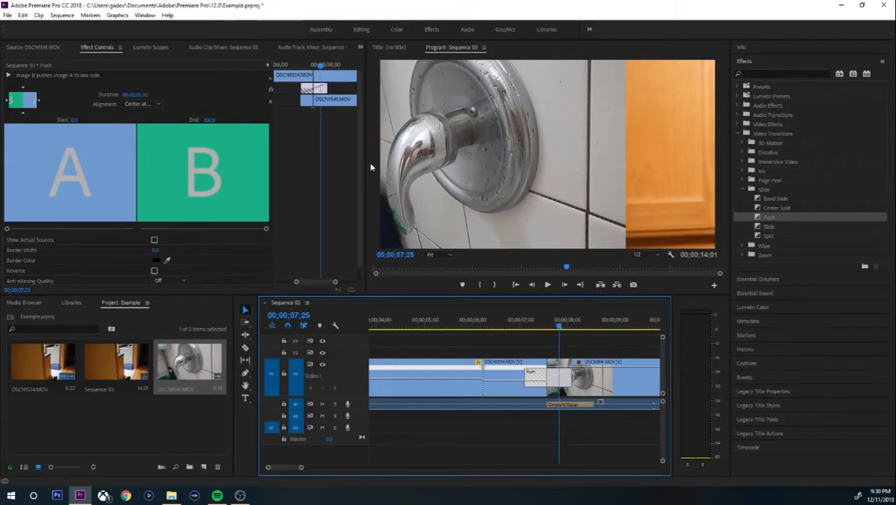
Reverse the Push direction, preview it, and shorten the transition to 00;00;00;15.
click(42, 104)
click(41, 104)
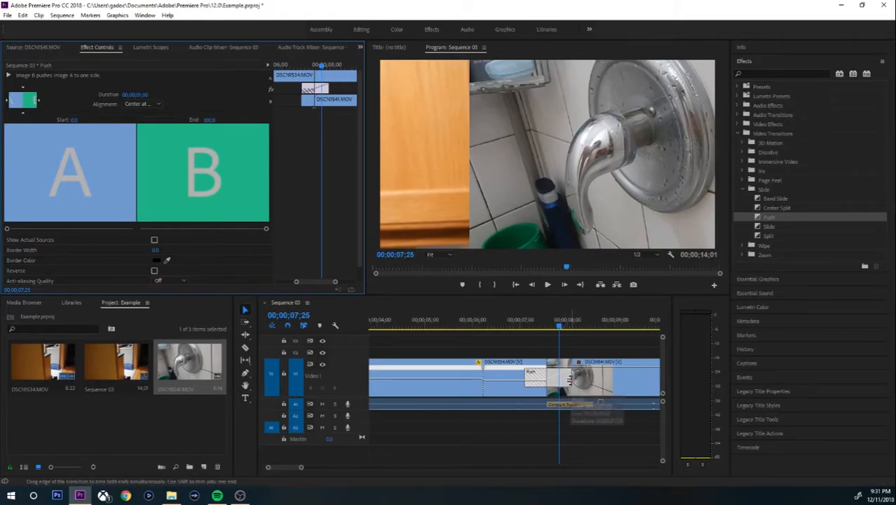
drag(559, 330, 489, 328)
key(space)
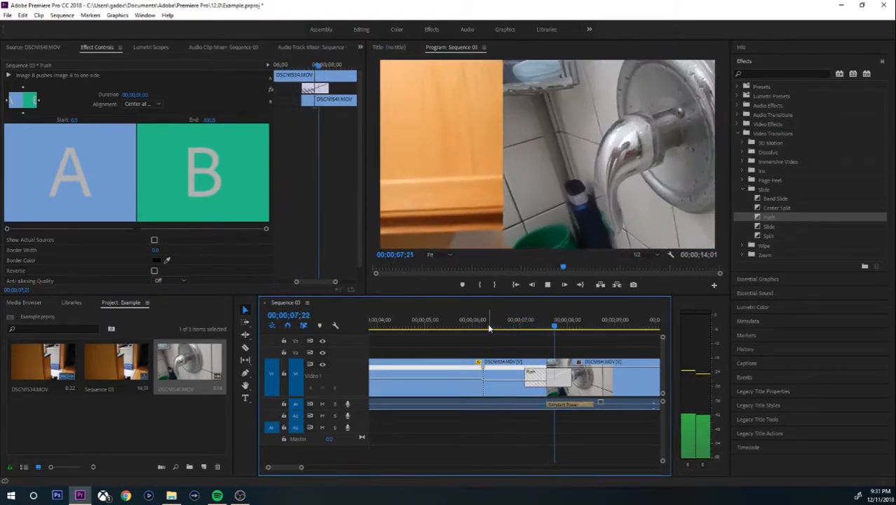
key(space)
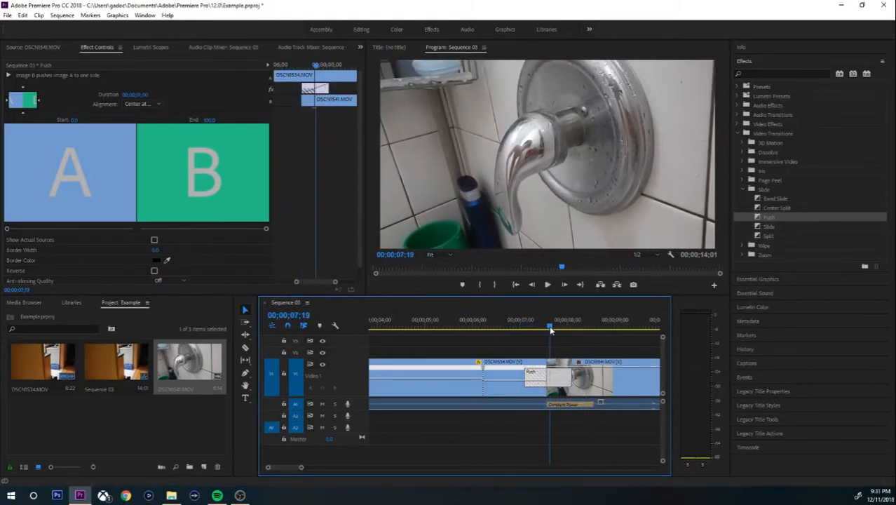
click(549, 325)
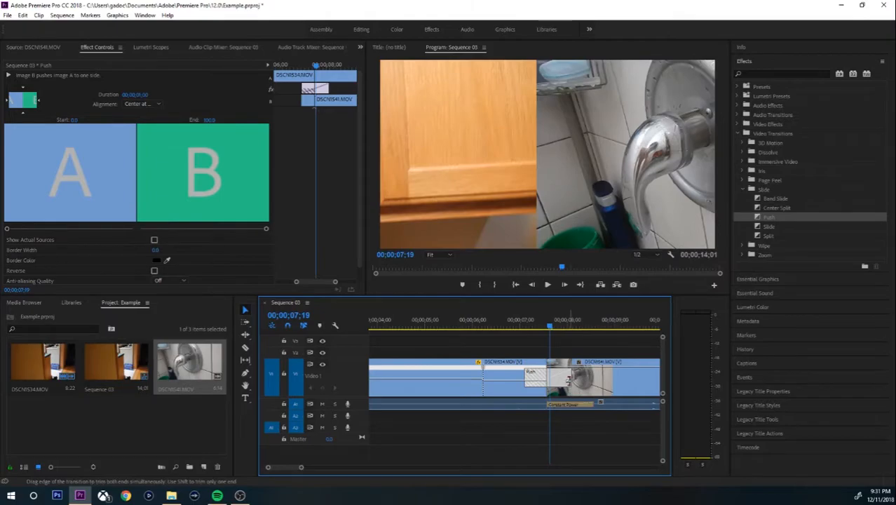
drag(567, 379, 545, 378)
Centre the Push transition on the cut and scrub through it from the cabinet shot.
drag(307, 86, 313, 87)
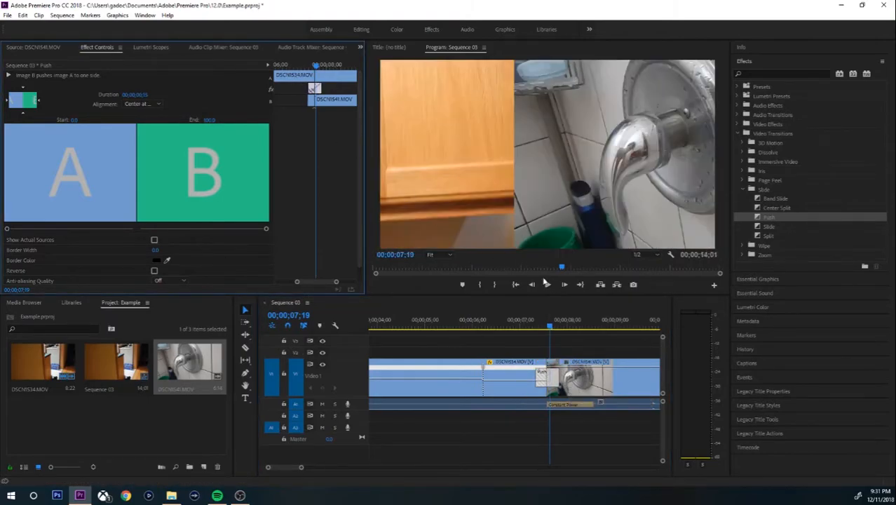
click(523, 326)
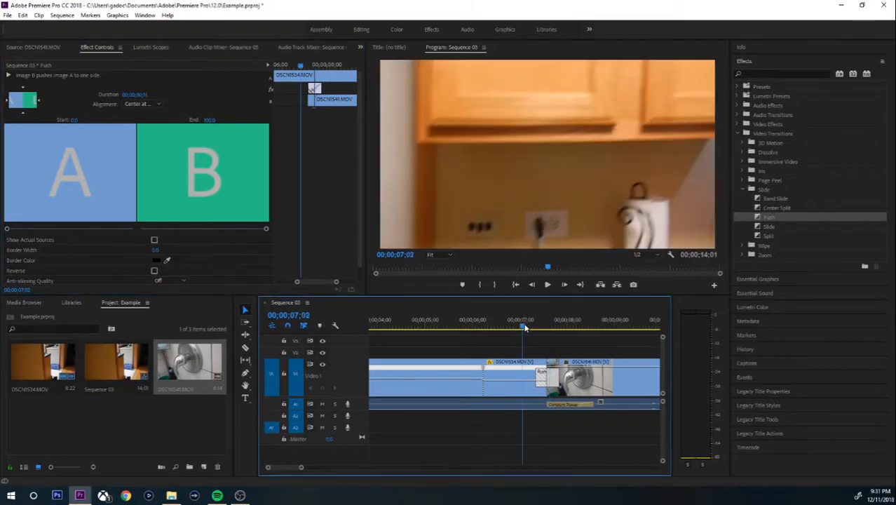
key(space)
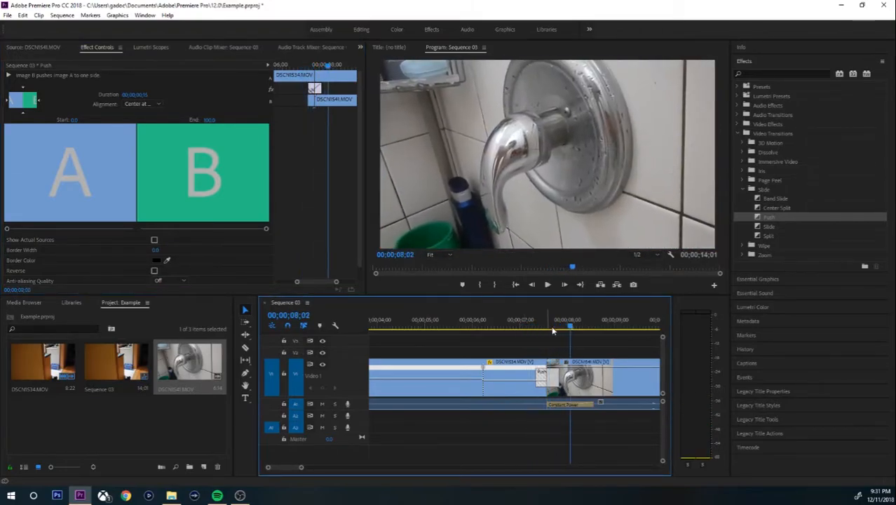
drag(569, 328, 555, 330)
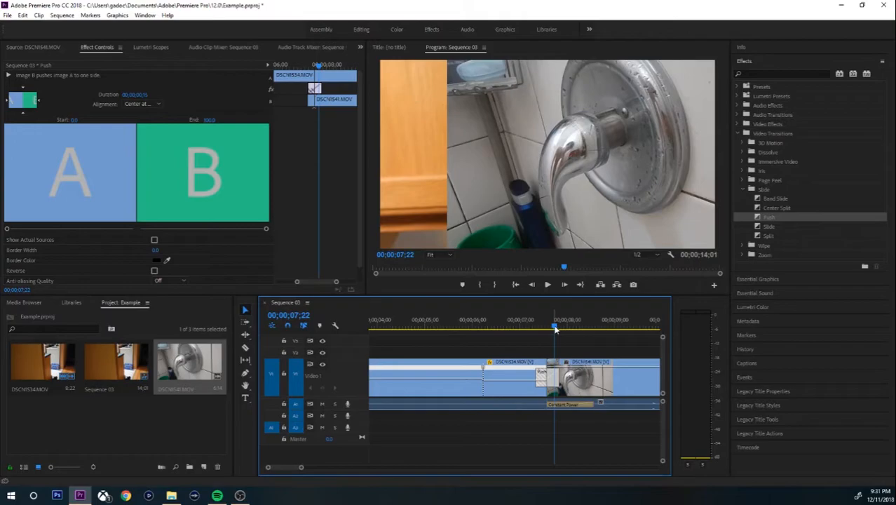
drag(555, 330, 543, 332)
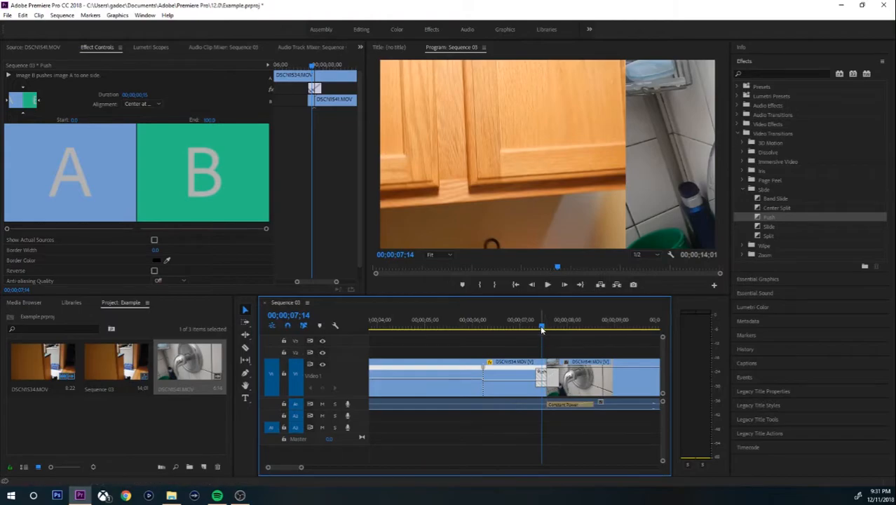
drag(541, 329, 545, 329)
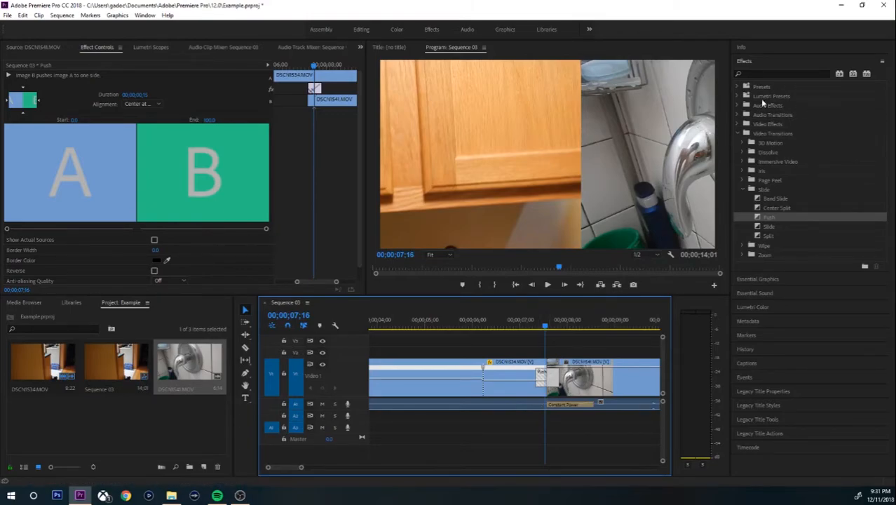
Collapse the Video Transitions folder and focus the Effects search field.
click(780, 72)
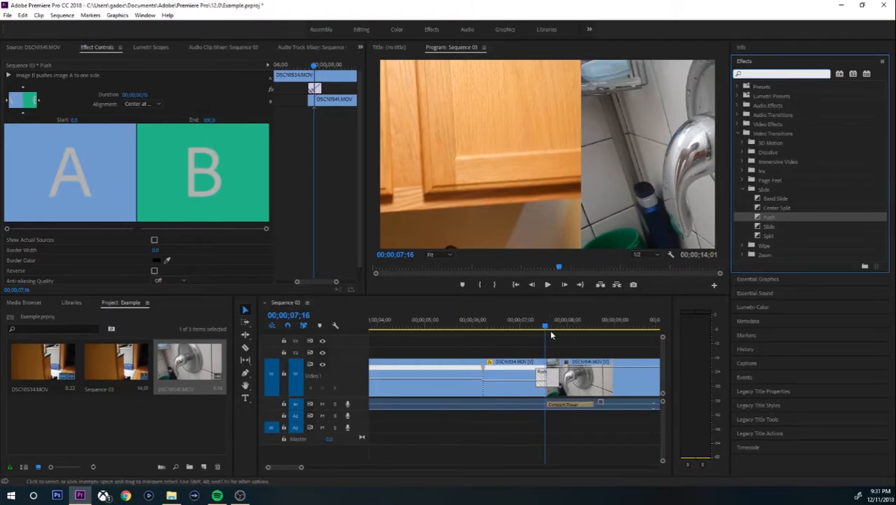
mouse_move(546, 327)
mouse_down()
mouse_move(524, 328)
mouse_move(560, 329)
mouse_move(551, 328)
mouse_up()
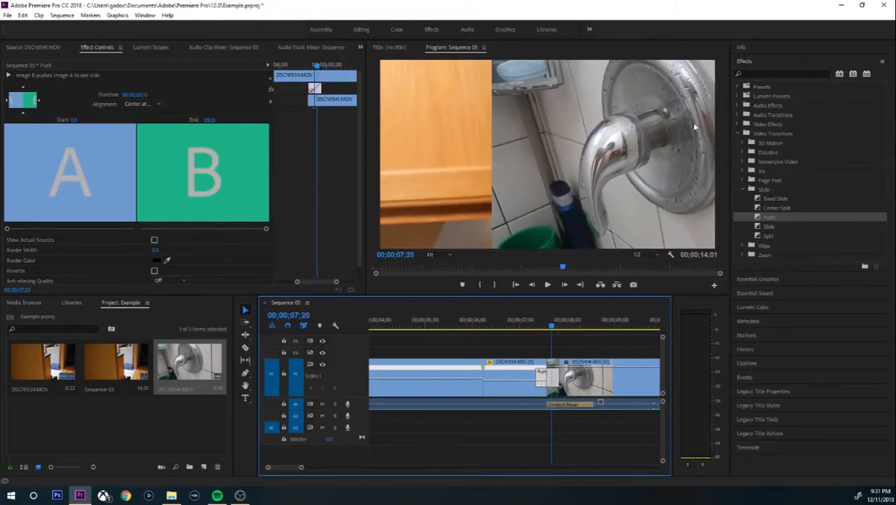
click(753, 74)
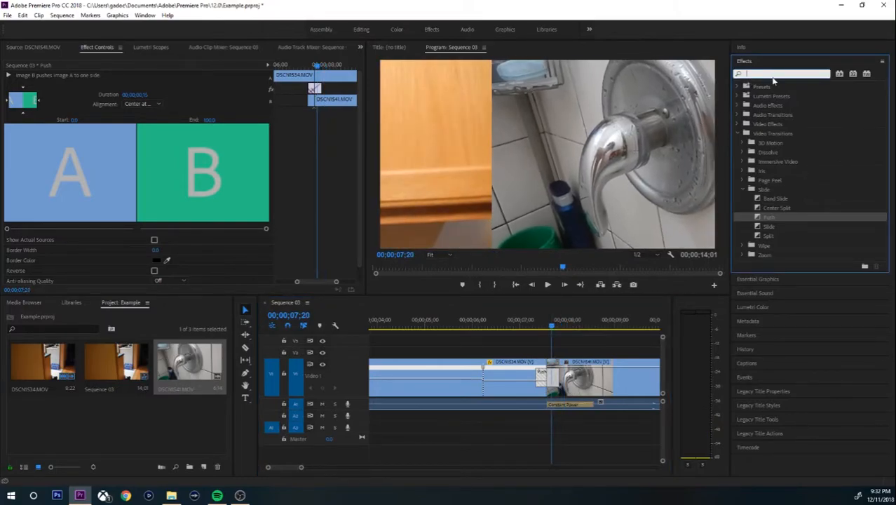
click(737, 132)
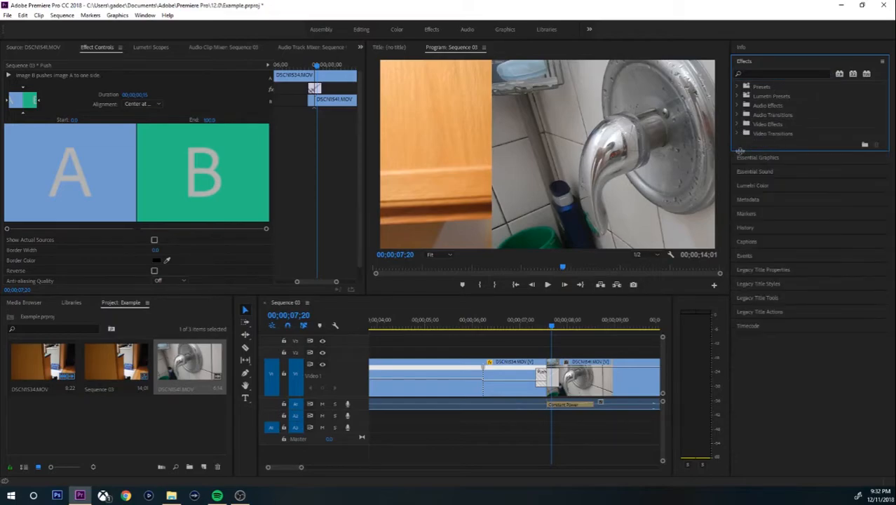
click(764, 73)
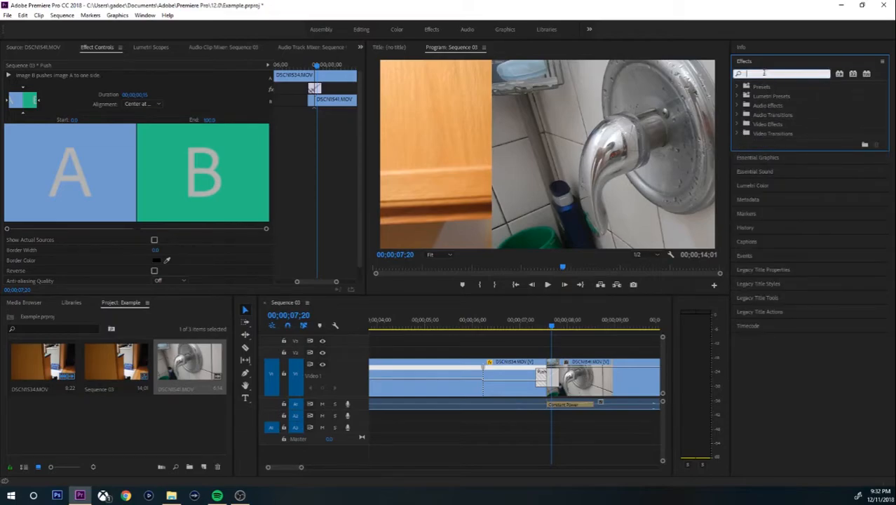
Search 'directional' to select Directional Blur, then create a new Adjustment Layer item.
text(directional)
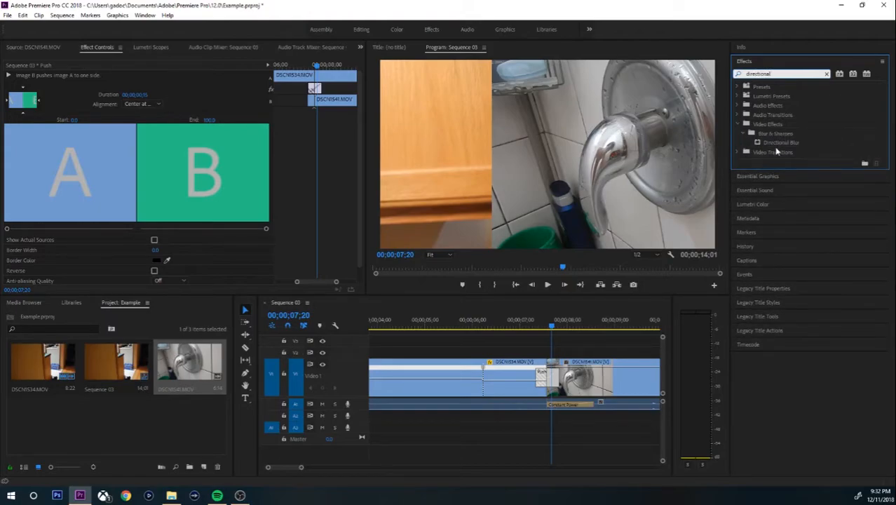
click(778, 142)
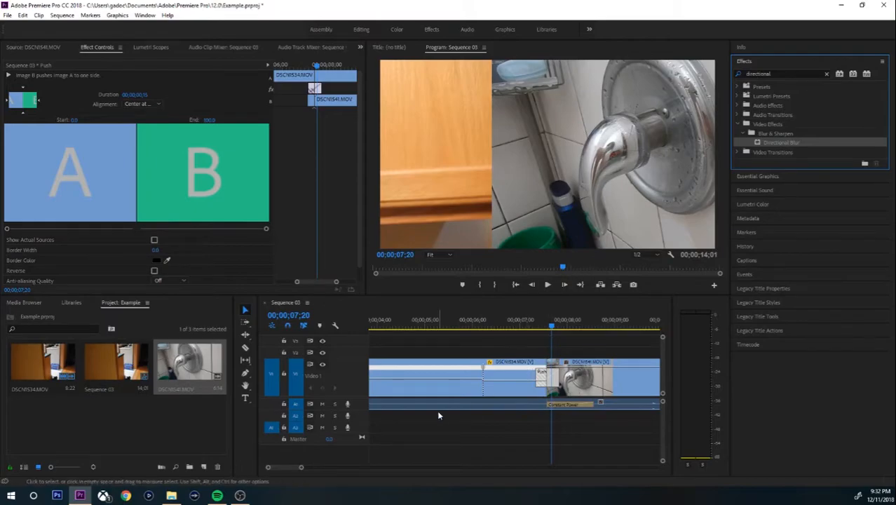
click(202, 467)
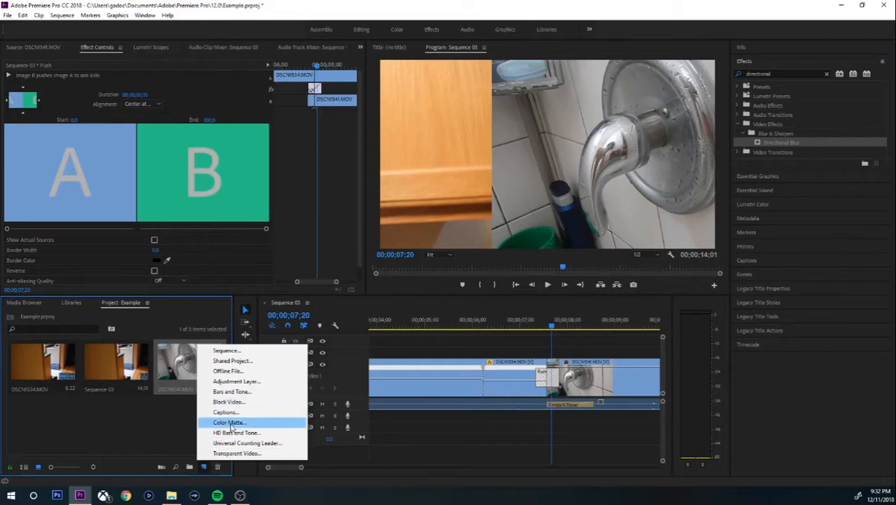
click(236, 381)
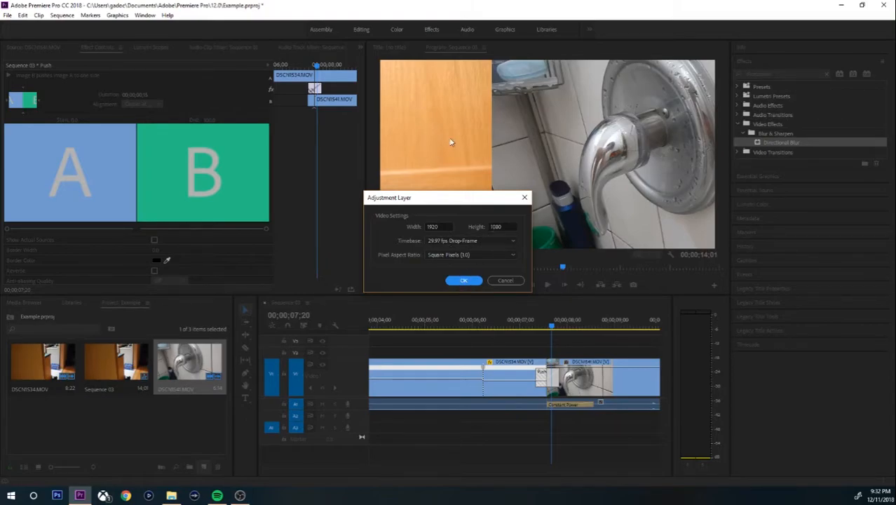
Accept the 1920×1080 adjustment layer and place it on V2 above the Push transition.
click(464, 280)
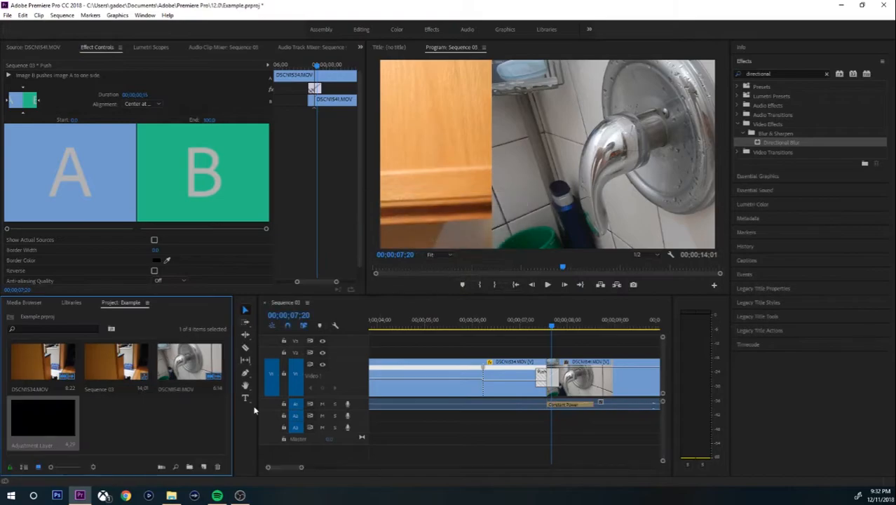
drag(31, 417, 536, 325)
click(550, 328)
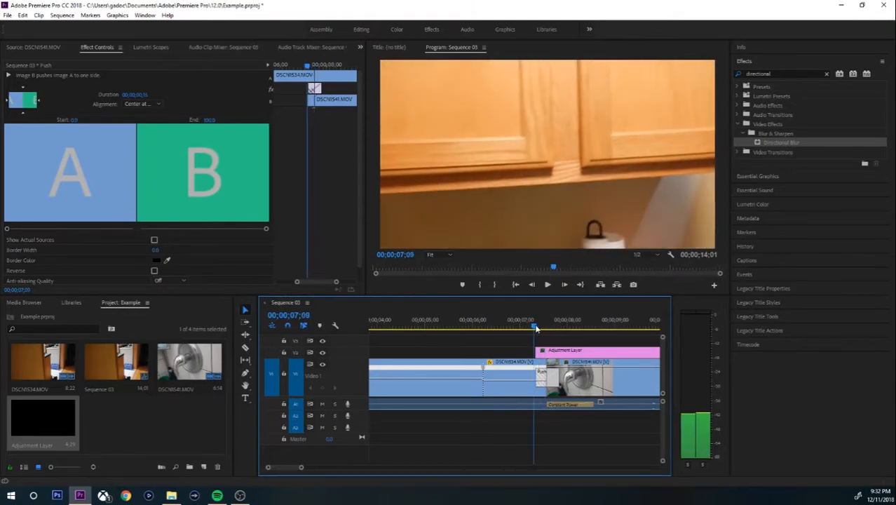
drag(536, 324, 560, 328)
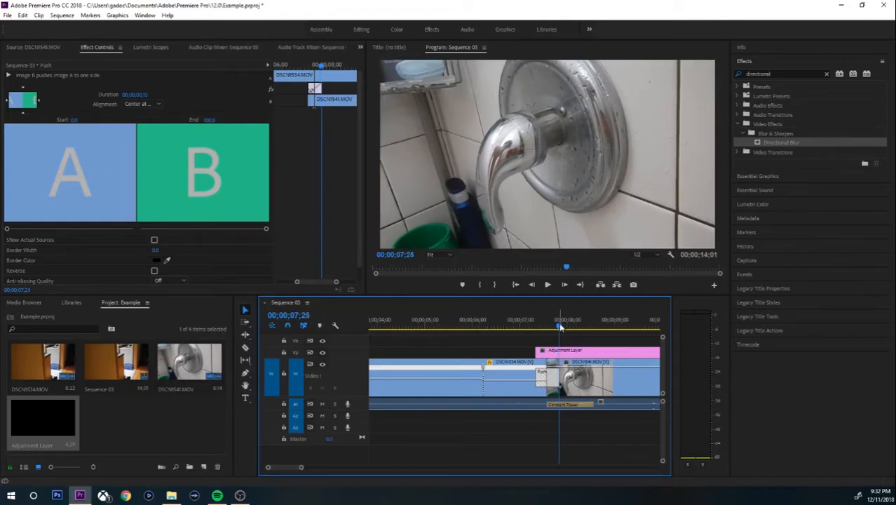
Razor the adjustment layer at the transition's end and delete the right piece.
key(c)
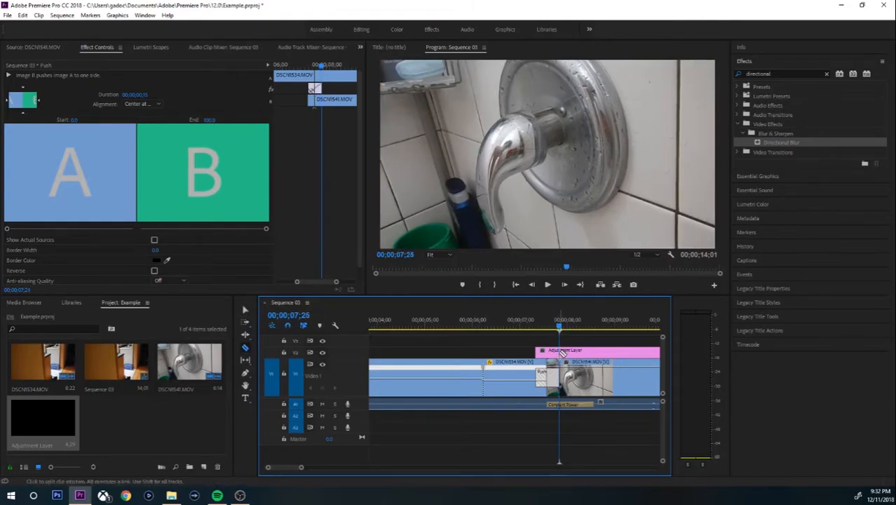
click(562, 353)
key(v)
click(589, 357)
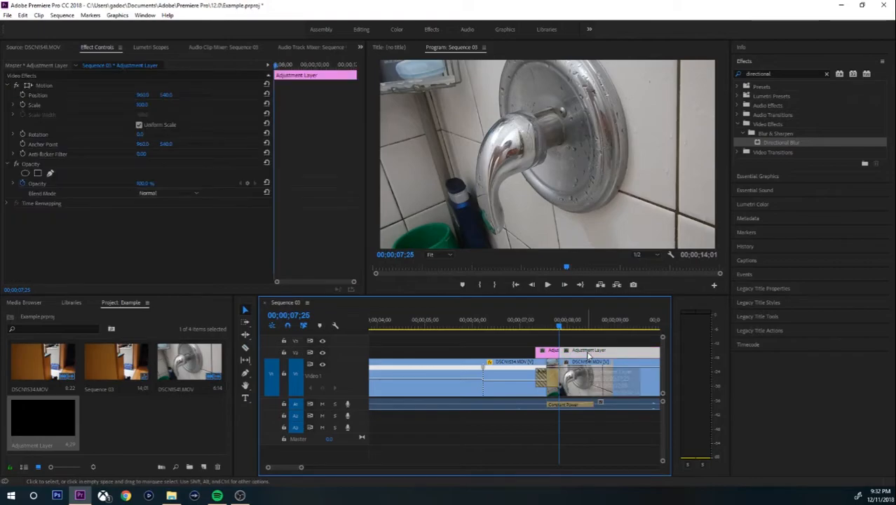
key(Delete)
mouse_move(559, 327)
mouse_down()
mouse_move(535, 331)
mouse_move(544, 328)
mouse_up()
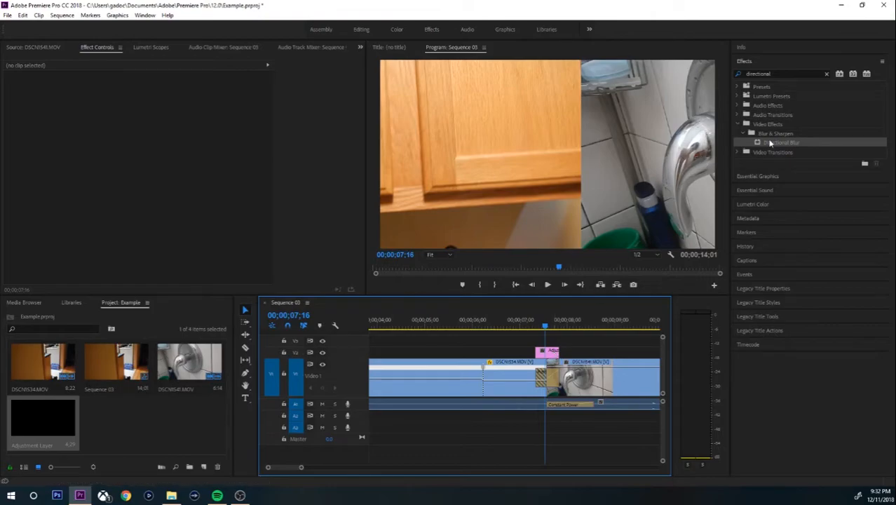
Apply Directional Blur to the adjustment layer clip and set its Blur Length to 28.
drag(775, 143, 554, 351)
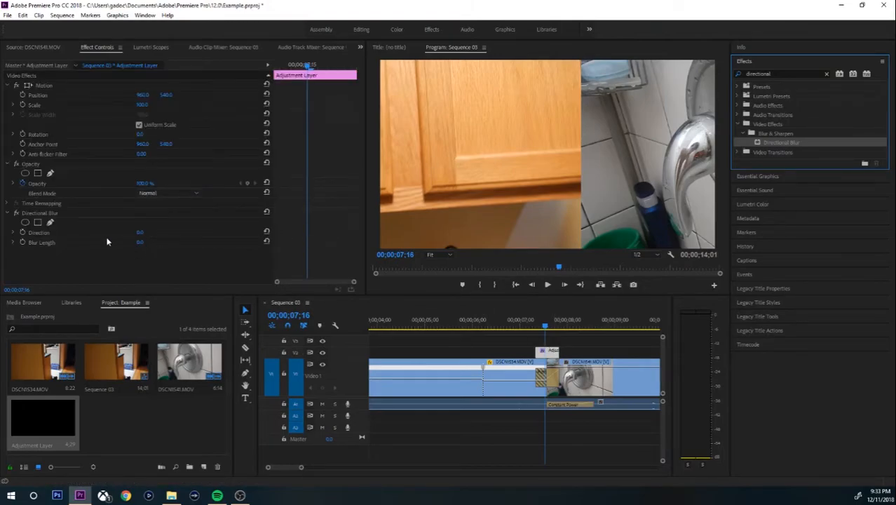
click(549, 355)
mouse_move(140, 242)
mouse_down()
mouse_move(187, 242)
mouse_move(142, 242)
mouse_move(150, 243)
mouse_up()
click(147, 242)
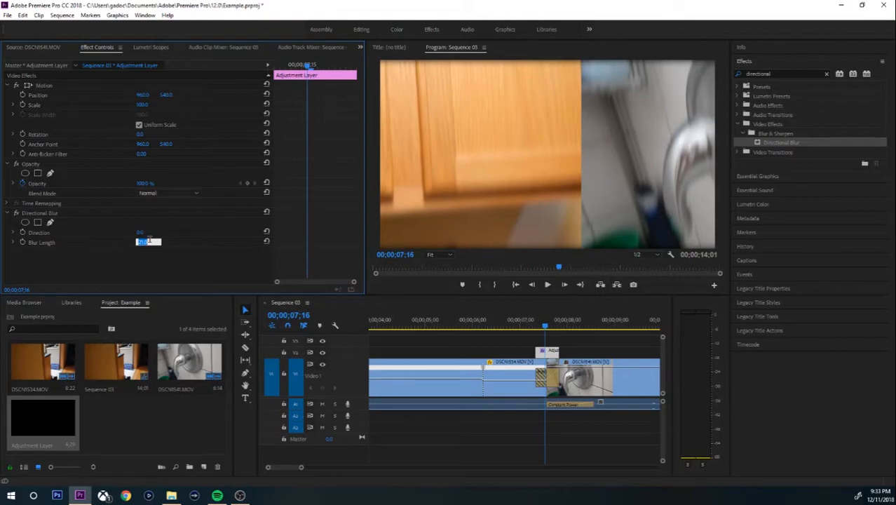
text(24)
key(Return)
click(143, 242)
text(28)
key(Return)
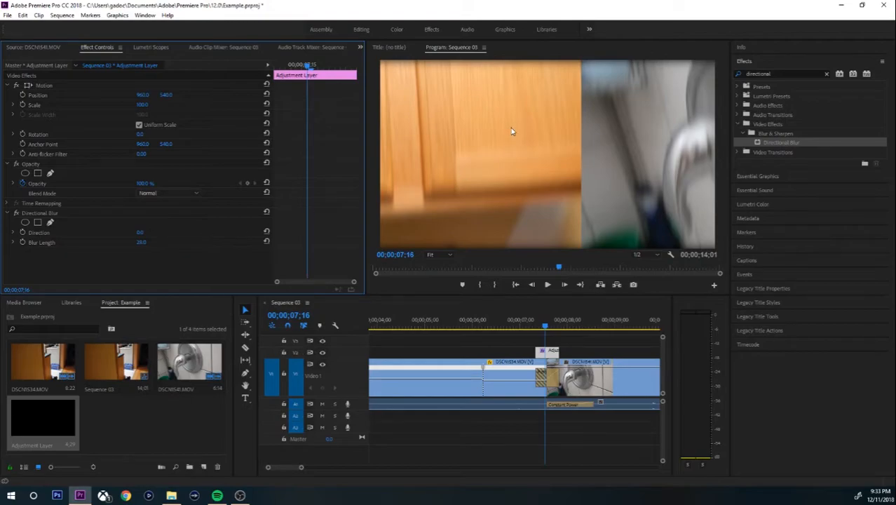
Set the blur Direction to 90° and scrub through the blurred Push transition.
click(140, 232)
text(90)
key(Return)
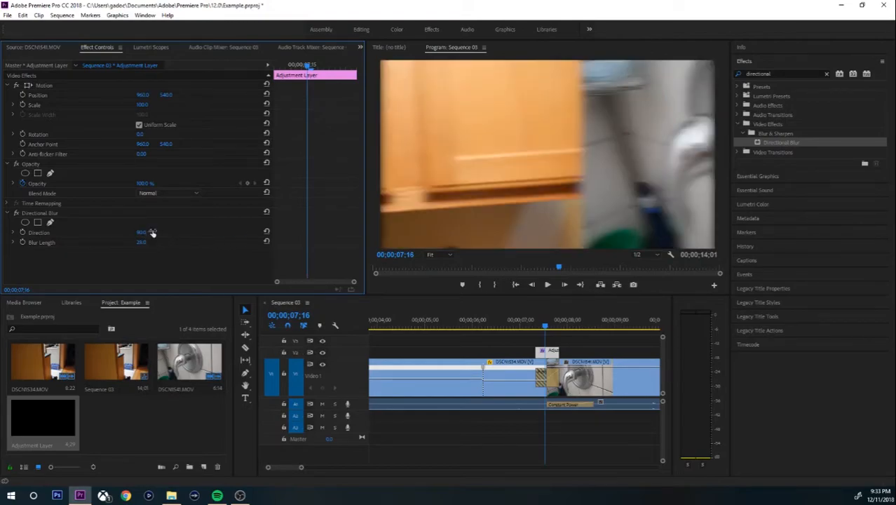
drag(545, 326, 570, 326)
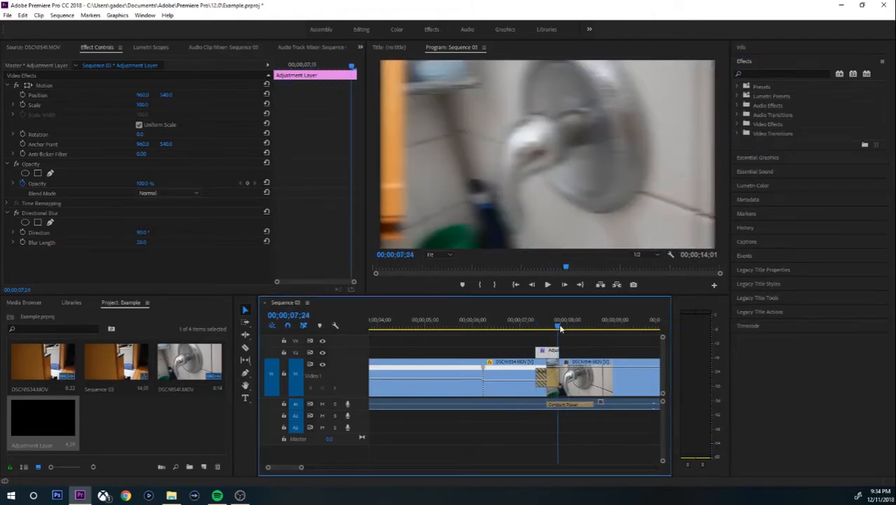
drag(558, 328, 547, 331)
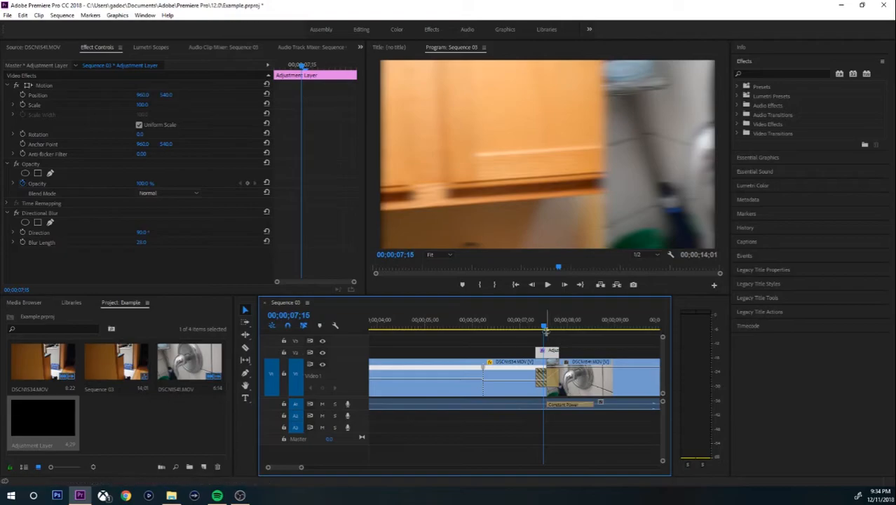
Import the Highschool Dropout 1 track from the Downloads Epidemic Sound folder.
click(127, 416)
double_click(126, 416)
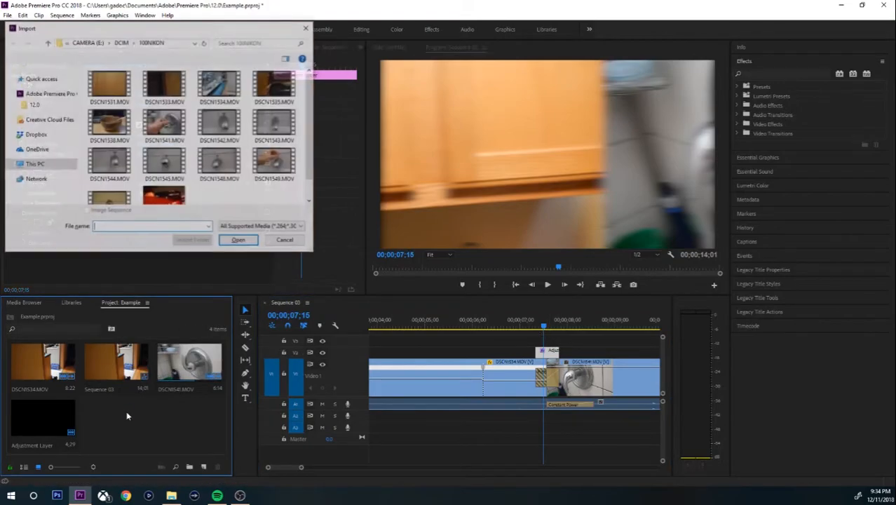
scroll(50, 140, up, 2)
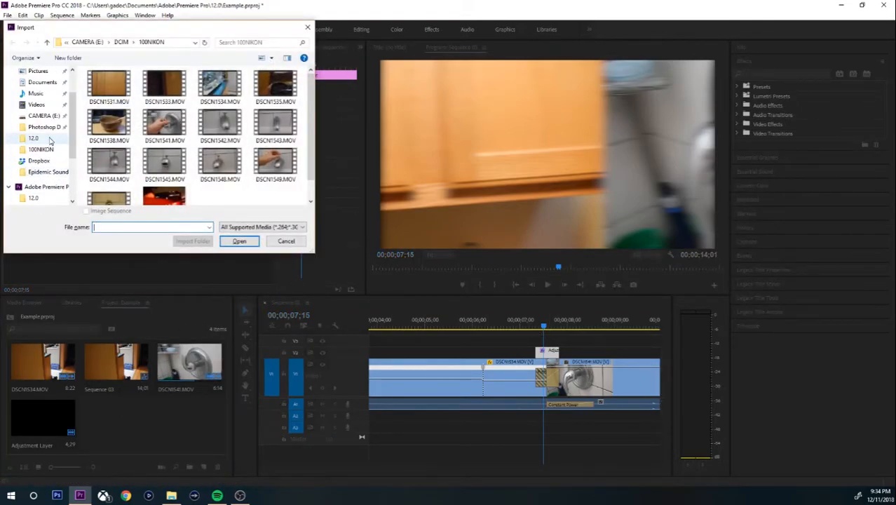
scroll(50, 141, up, 2)
click(39, 134)
click(42, 100)
double_click(123, 116)
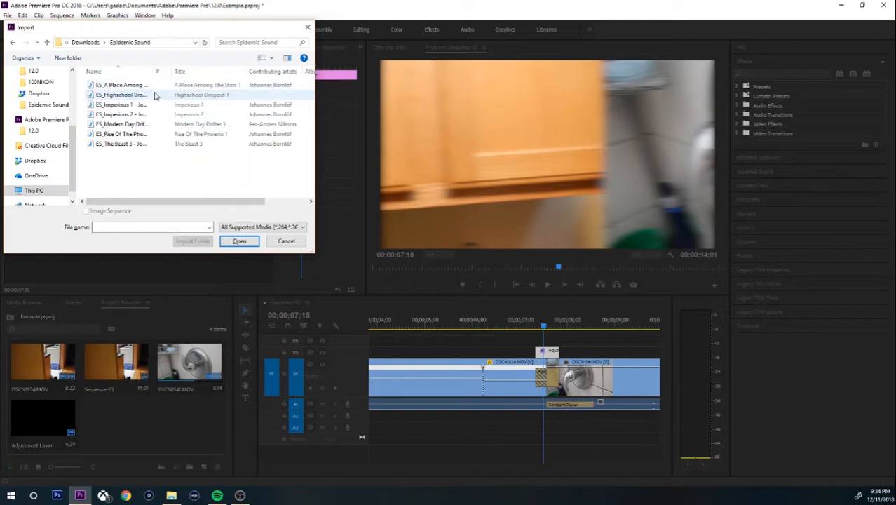
click(155, 94)
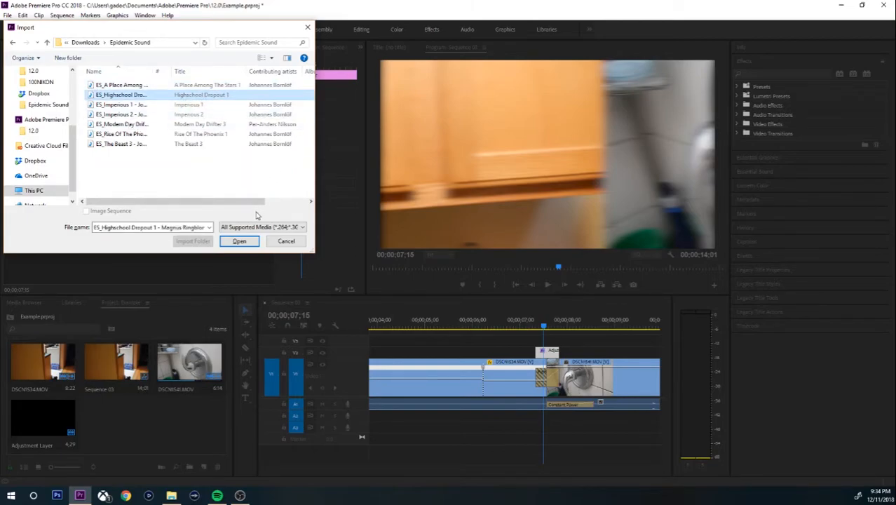
click(250, 242)
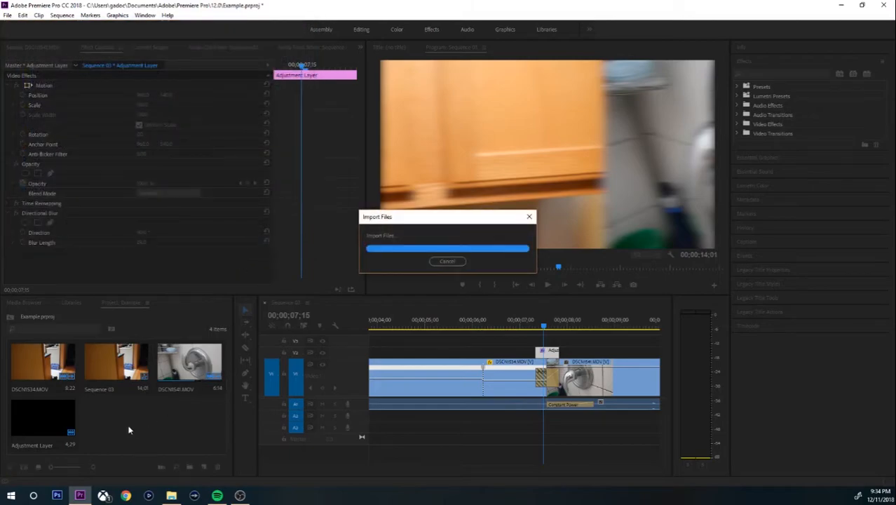
Lay the music clip on track A2, starting at 00;00;00;00.
drag(124, 418, 436, 419)
drag(301, 467, 352, 466)
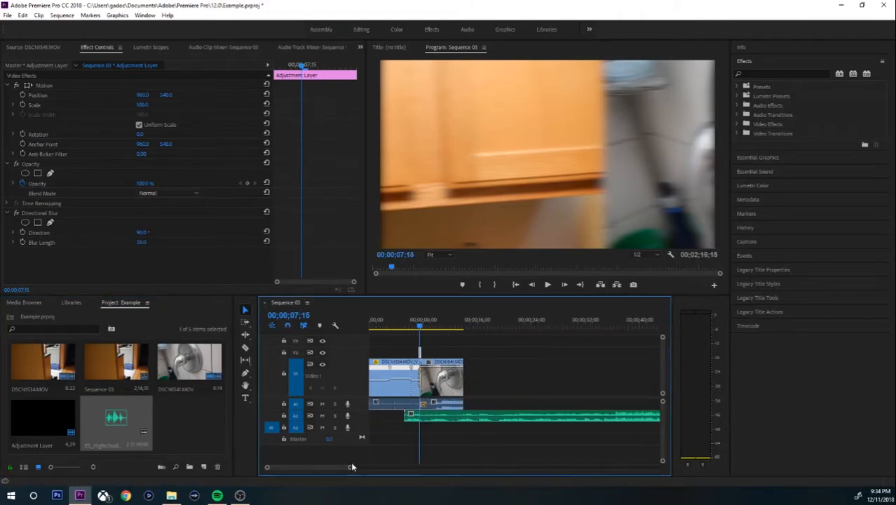
drag(443, 415, 408, 419)
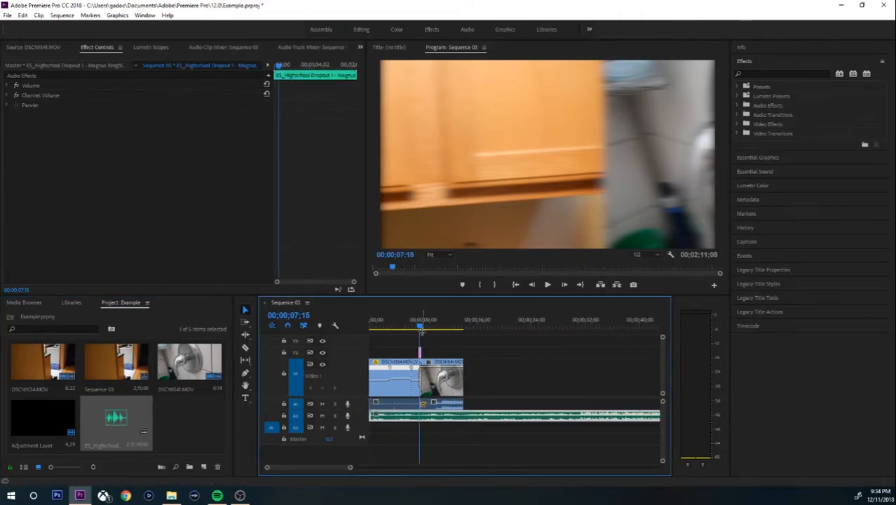
drag(421, 331, 363, 323)
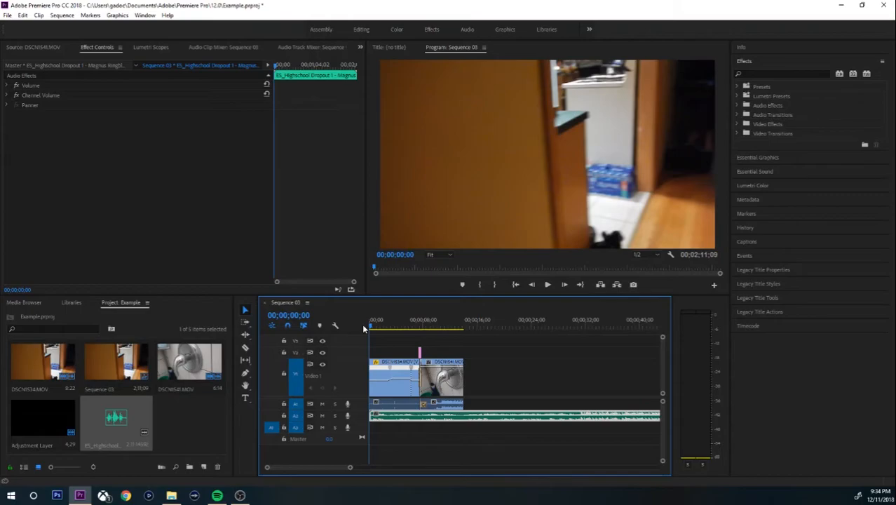
key(space)
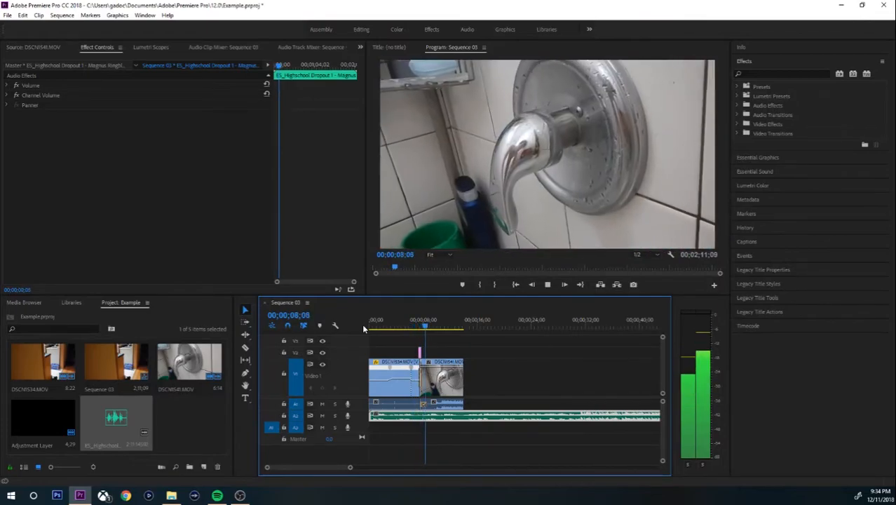
key(space)
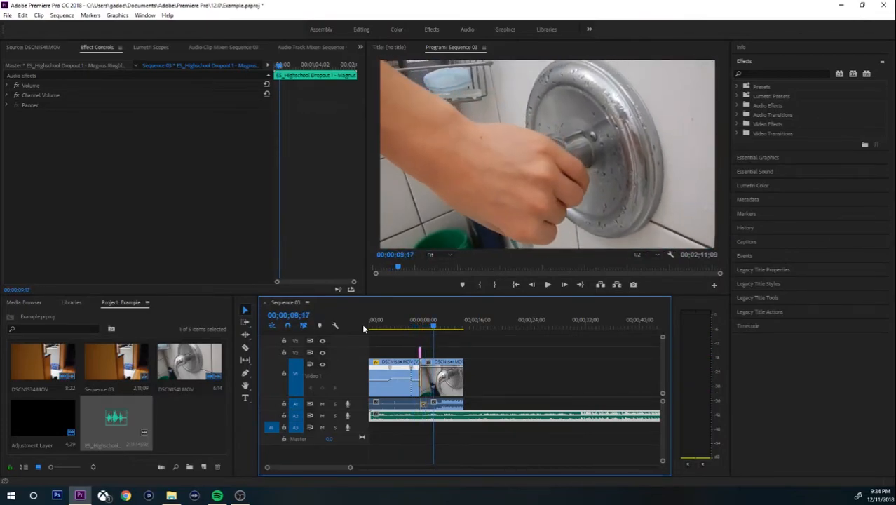
drag(433, 330, 394, 333)
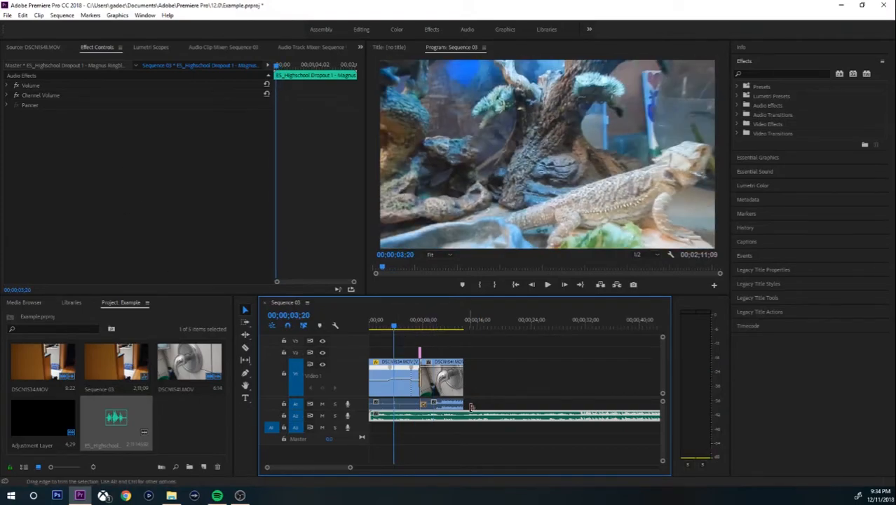
Lower the music clip's Audio Gain substantially and preview it around the two-second mark.
right_click(432, 418)
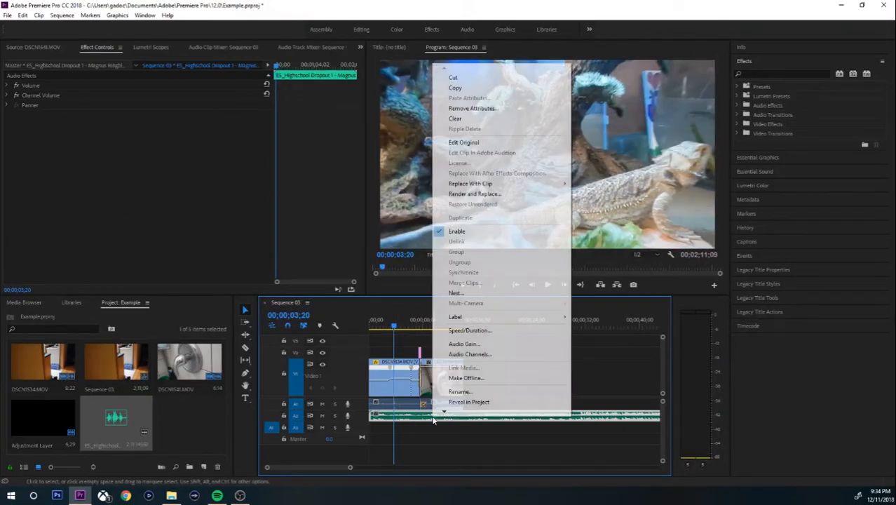
click(483, 347)
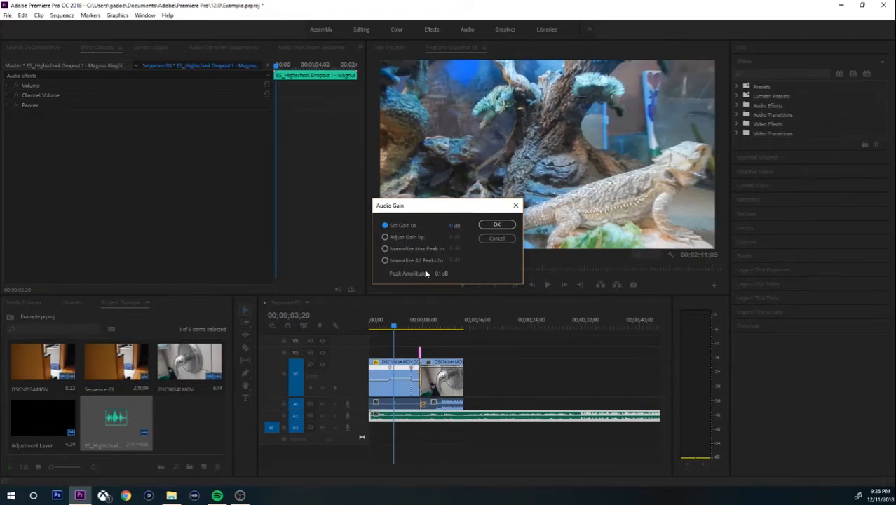
drag(454, 226, 380, 234)
click(485, 226)
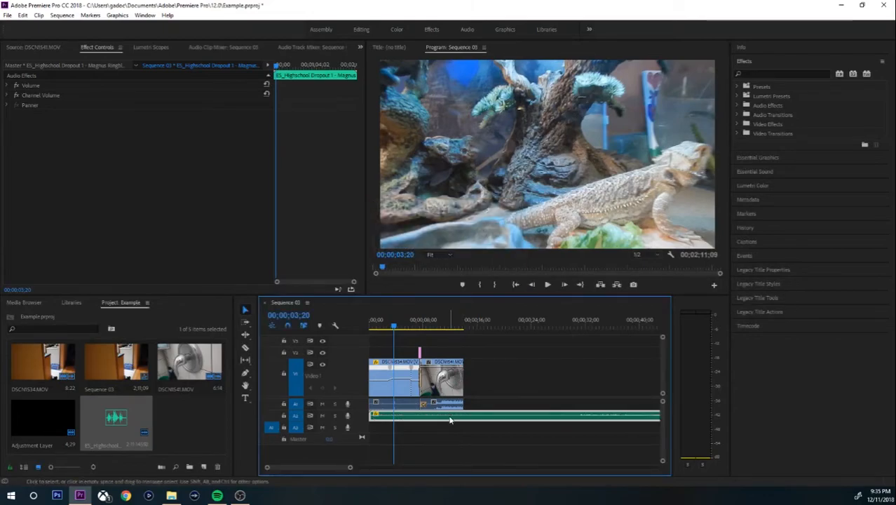
click(385, 326)
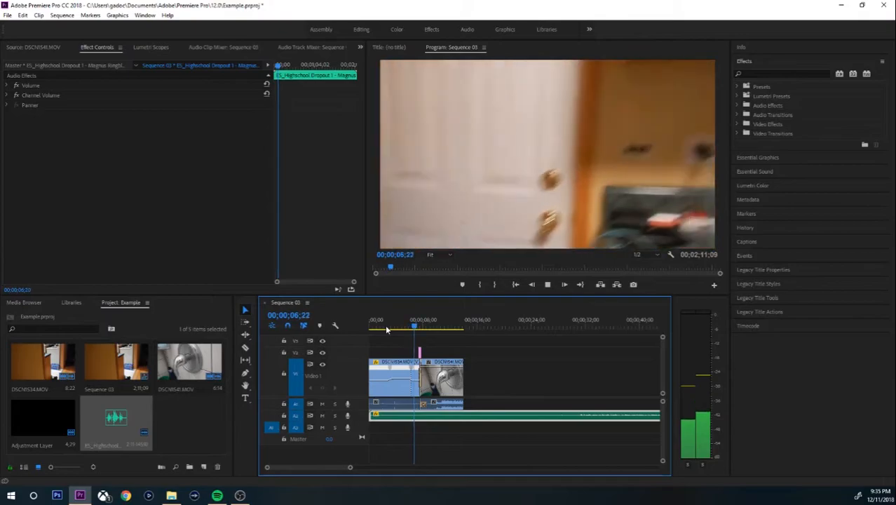
key(space)
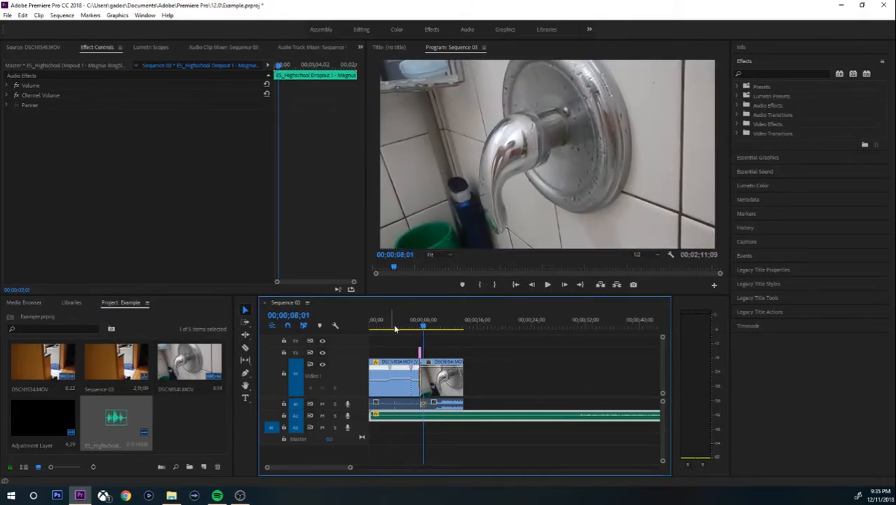
click(398, 328)
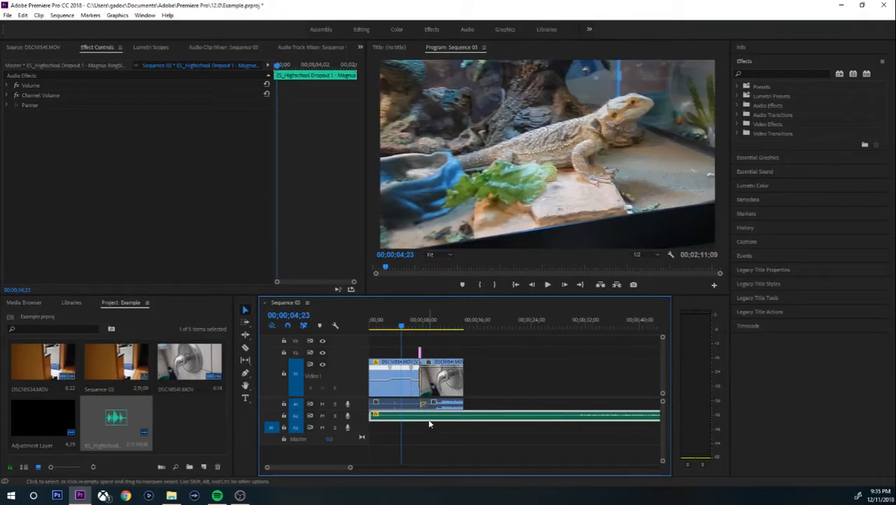
Reset the music clip's Audio Gain to 0 dB.
right_click(430, 420)
click(460, 346)
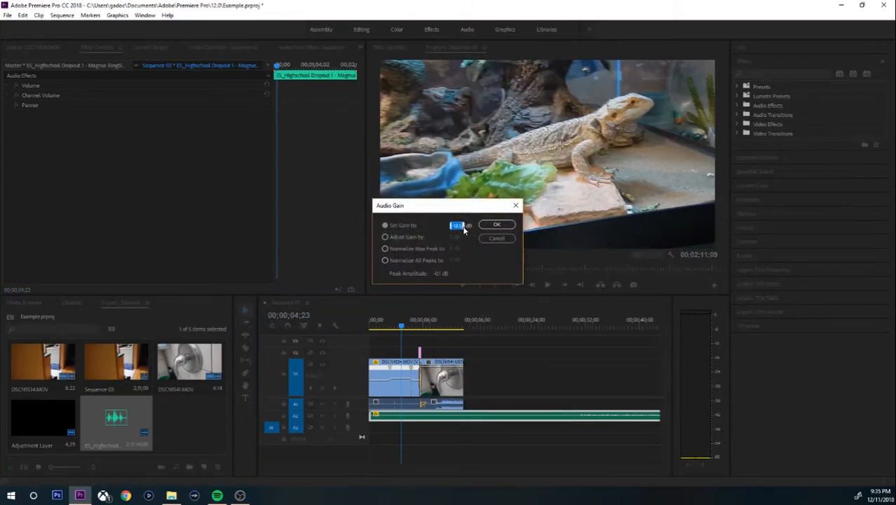
text(0)
key(Return)
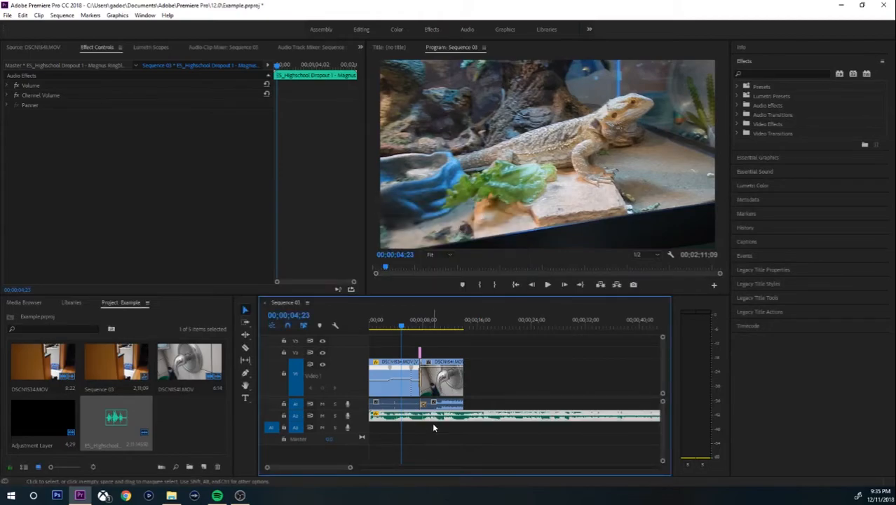
drag(402, 325, 371, 326)
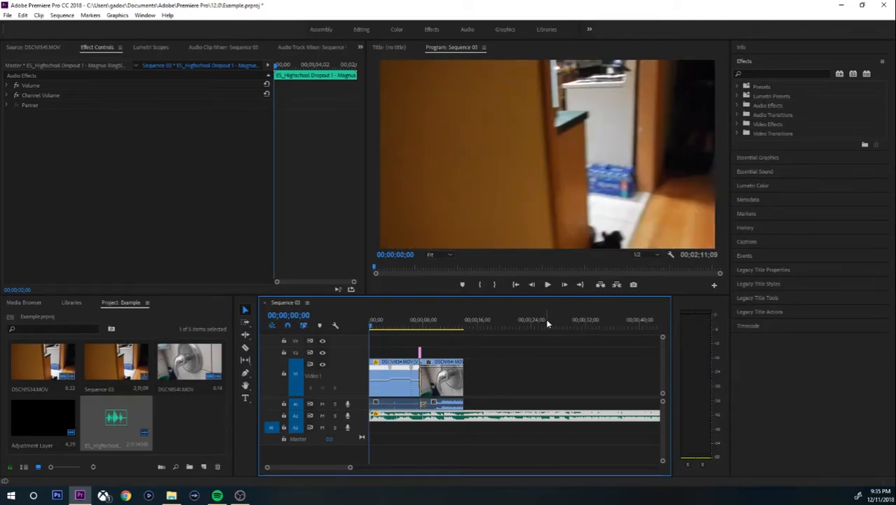
Play and scrub the sequence between two and four seconds, then right-click the music clip.
key(space)
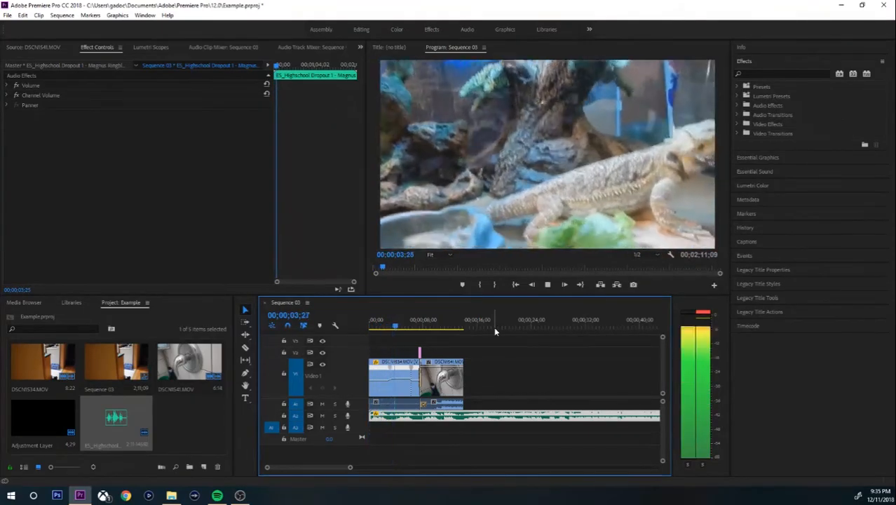
key(space)
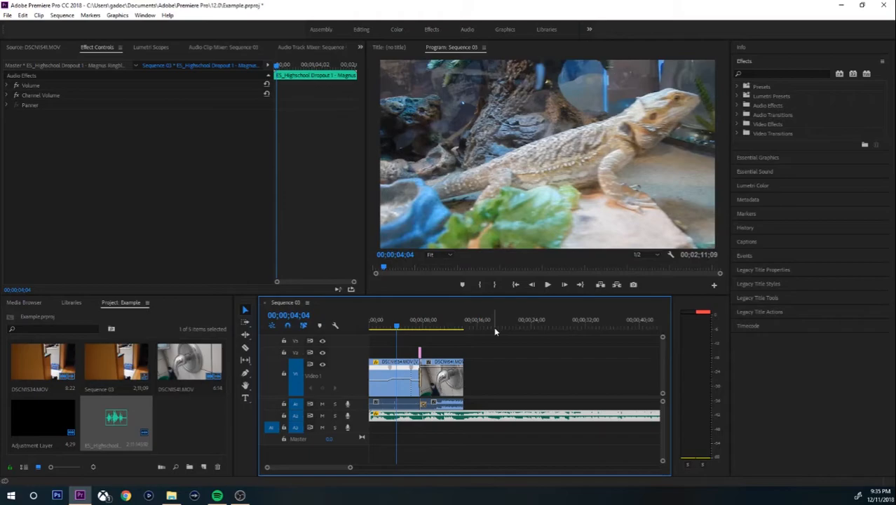
click(395, 328)
drag(394, 328, 374, 329)
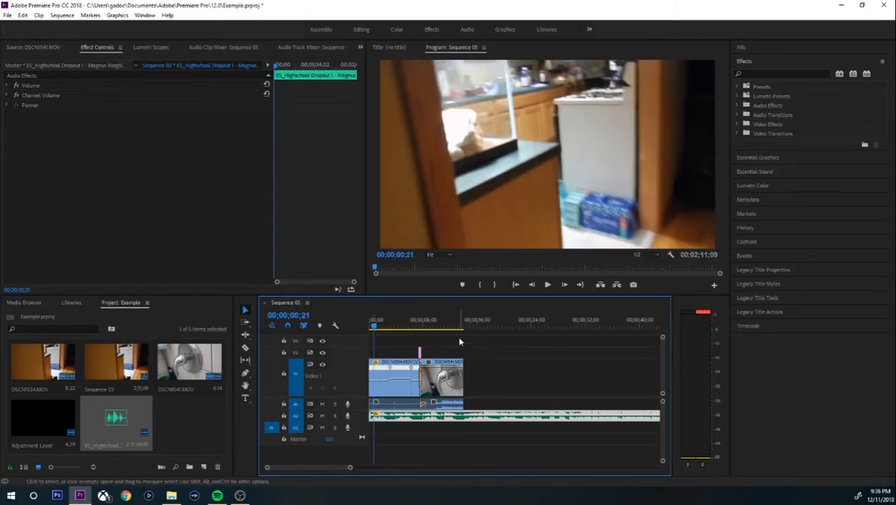
drag(374, 326, 392, 325)
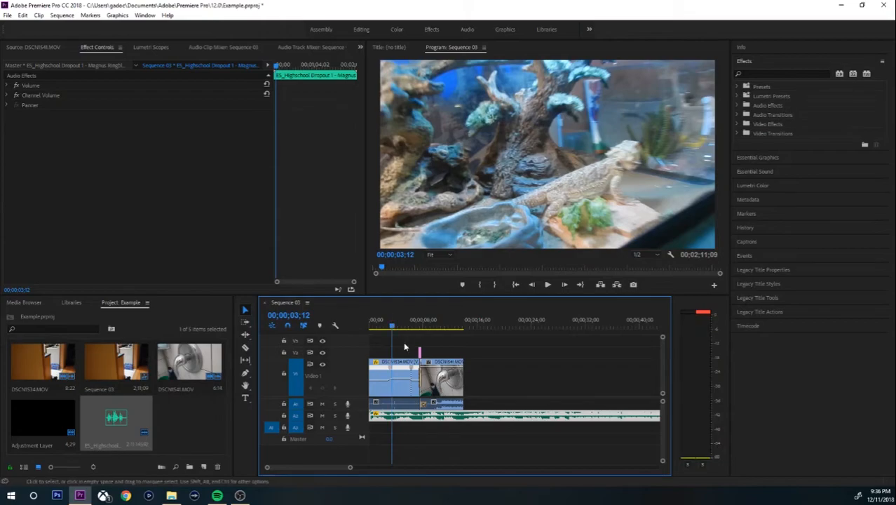
right_click(421, 394)
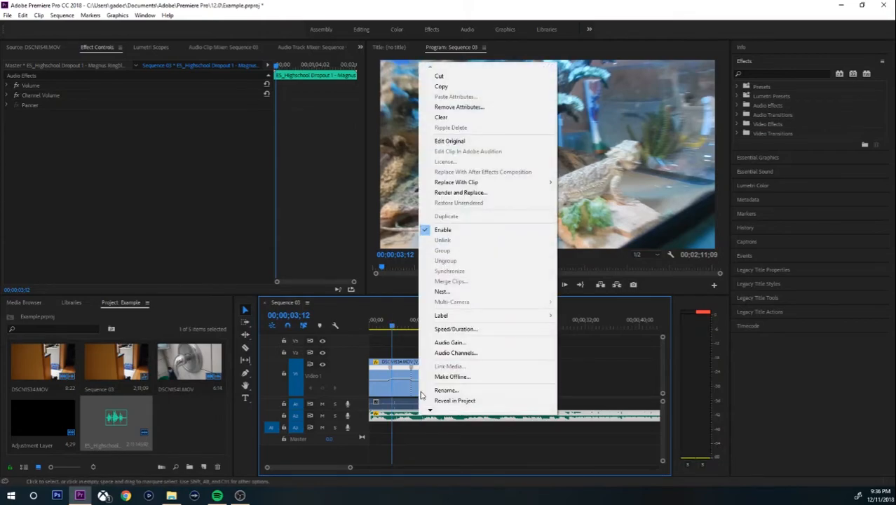
Set the music clip's gain to -5 dB.
click(449, 342)
click(387, 228)
click(454, 225)
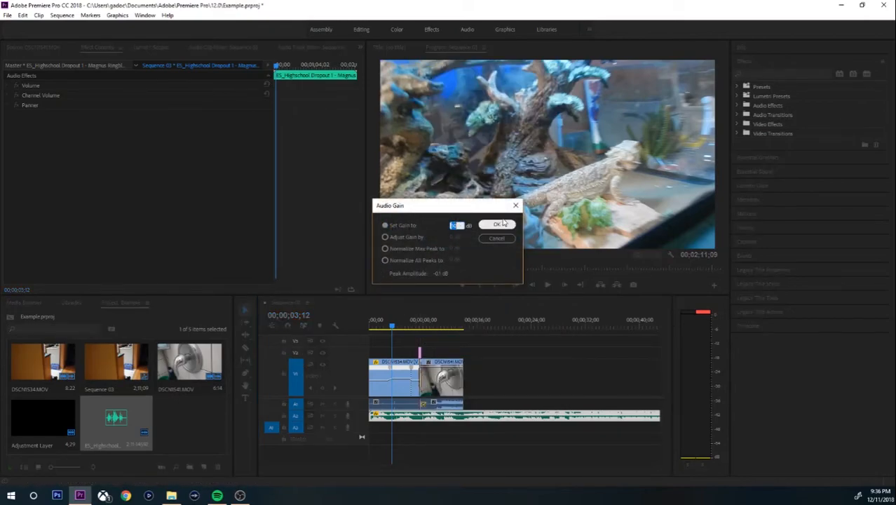
text(-5)
key(Return)
Play the sequence from the start to hear the quieter music, then switch to Chrome.
click(379, 328)
drag(379, 329, 357, 326)
key(space)
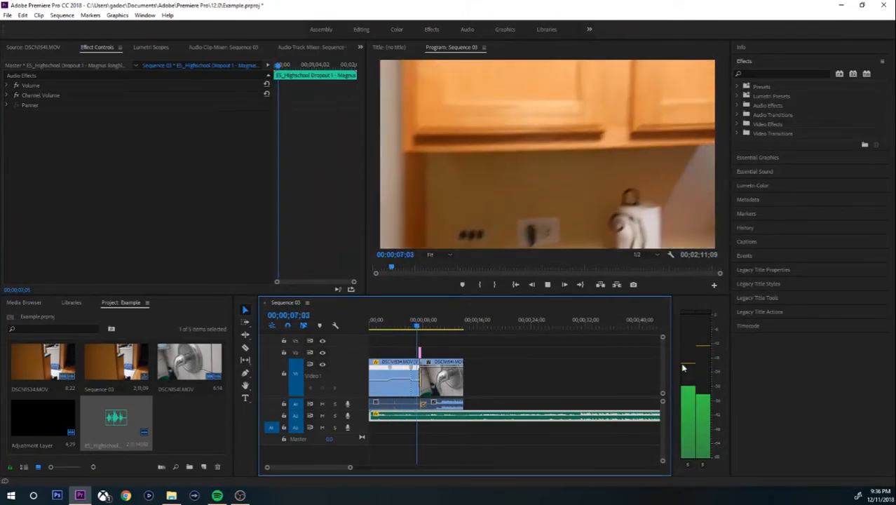
key(space)
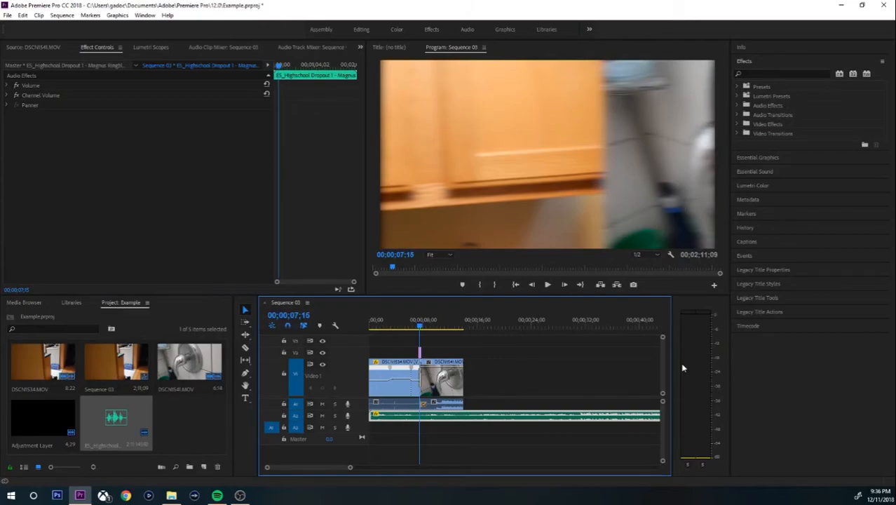
click(424, 327)
click(149, 495)
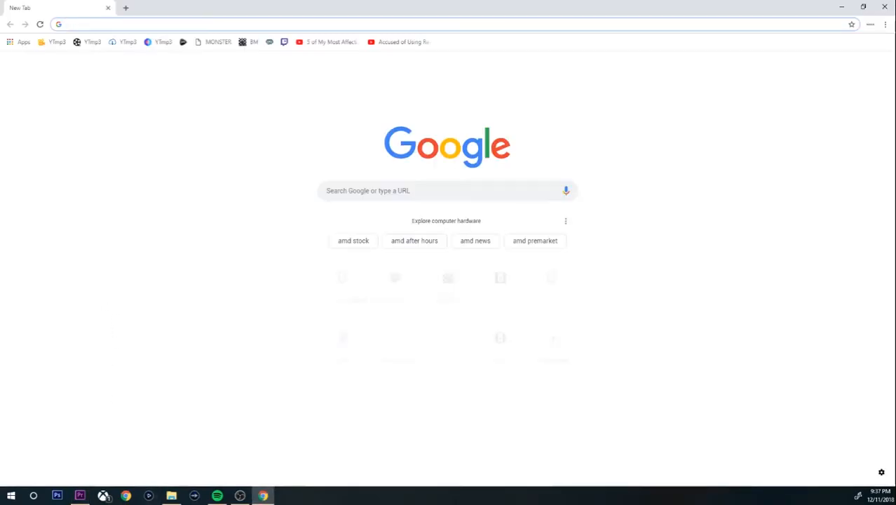
Search Google for the teacher's name and school.
click(415, 187)
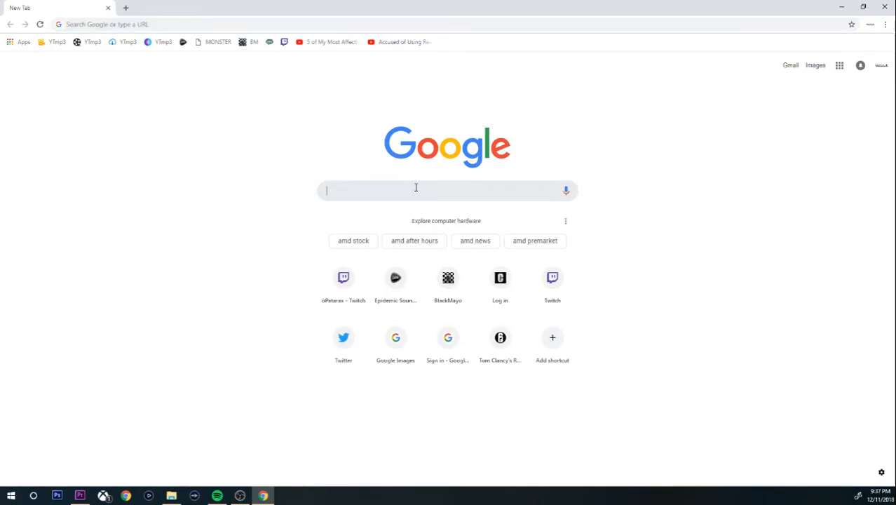
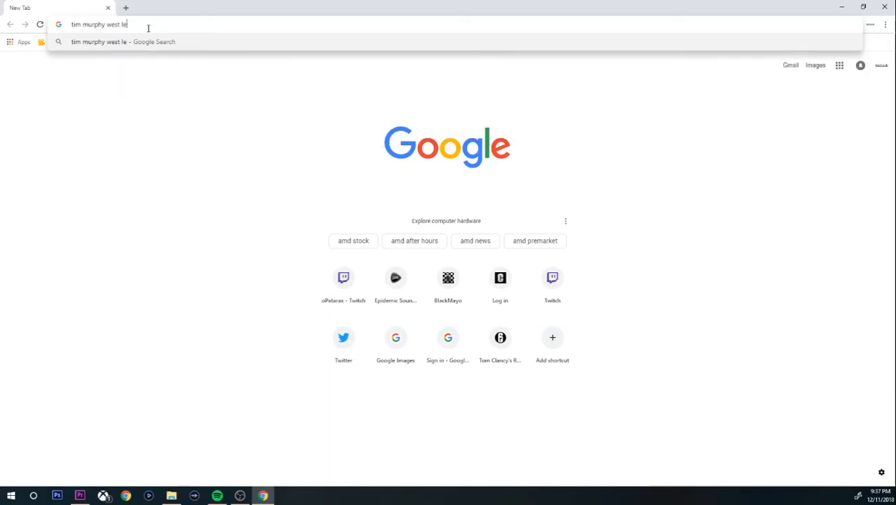
key(BackSpace)
key(BackSpace)
key(BackSpace)
key(BackSpace)
key(BackSpace)
key(BackSpace)
key(Return)
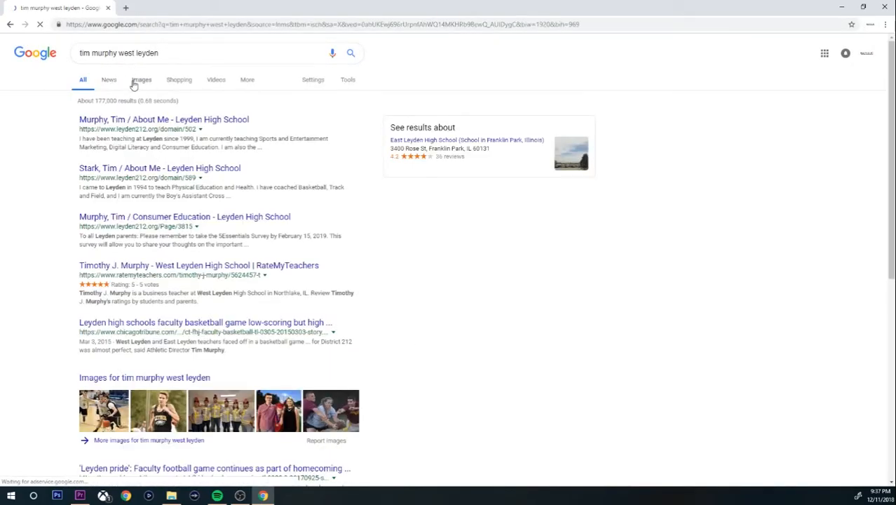
Save the staff portrait from Google Images to Downloads and return to Premiere.
click(134, 82)
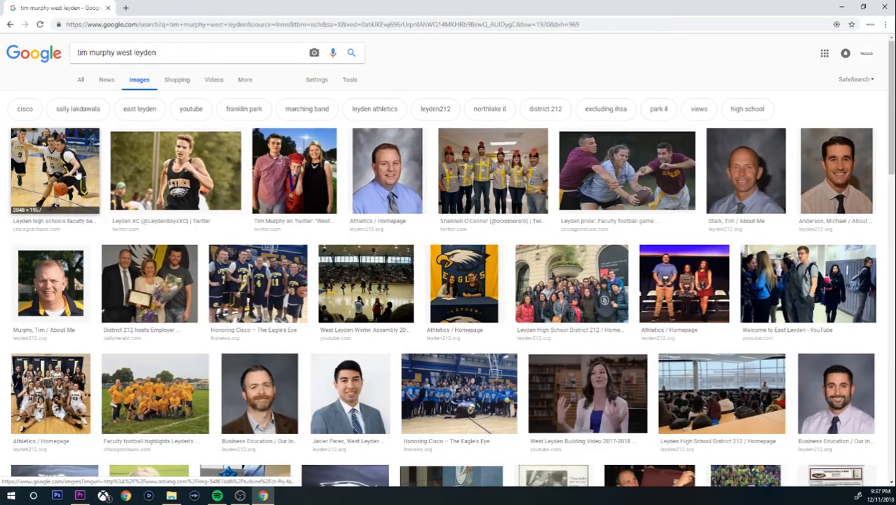
click(175, 182)
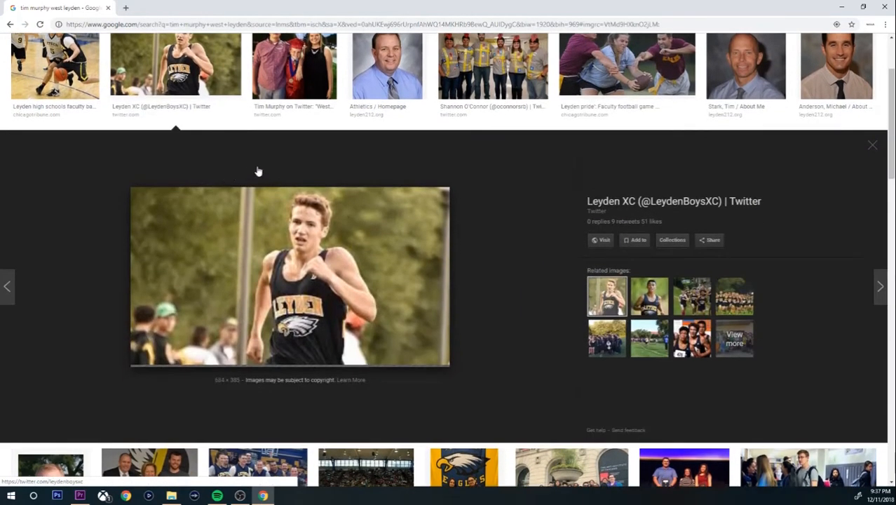
click(382, 87)
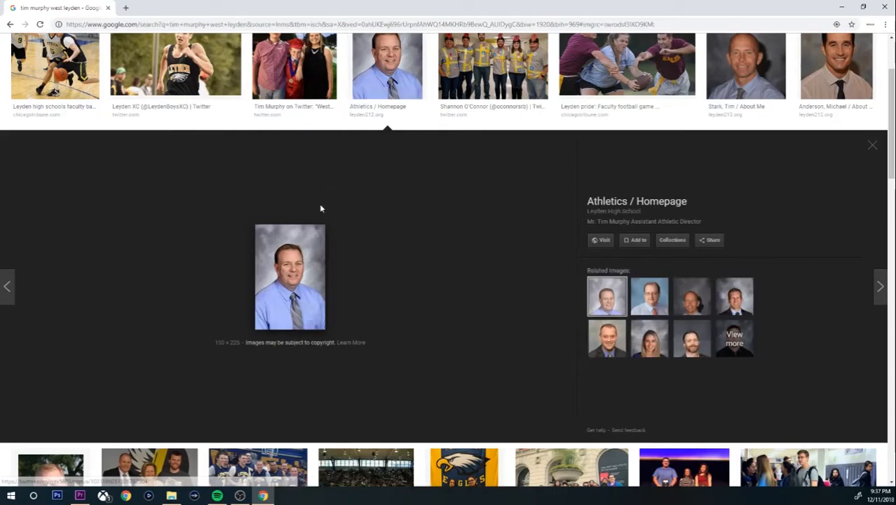
right_click(307, 262)
click(336, 348)
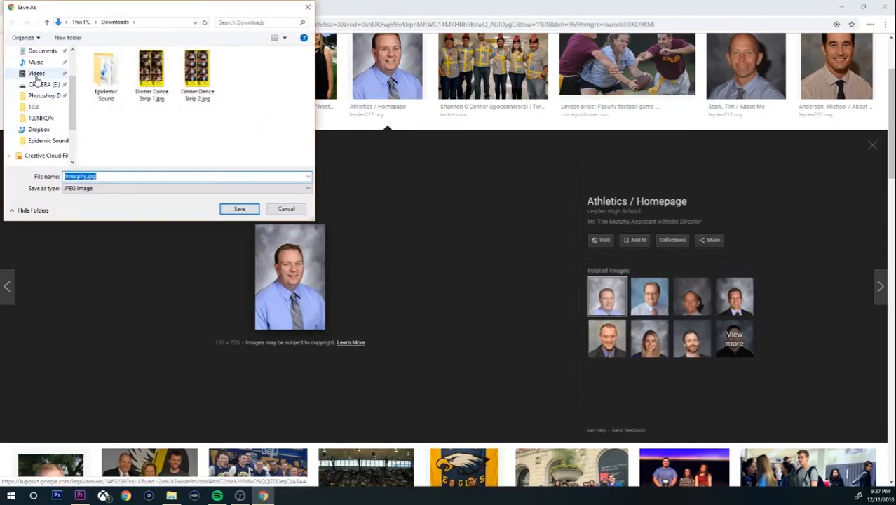
click(239, 208)
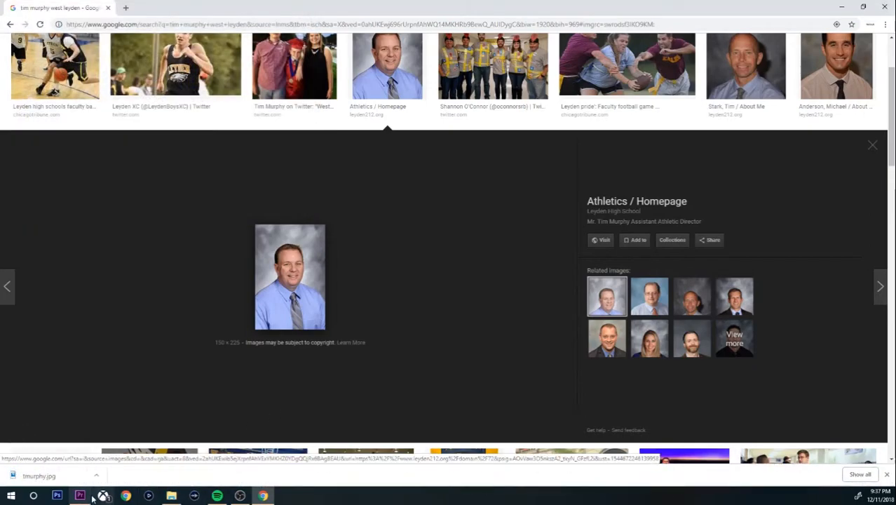
click(79, 495)
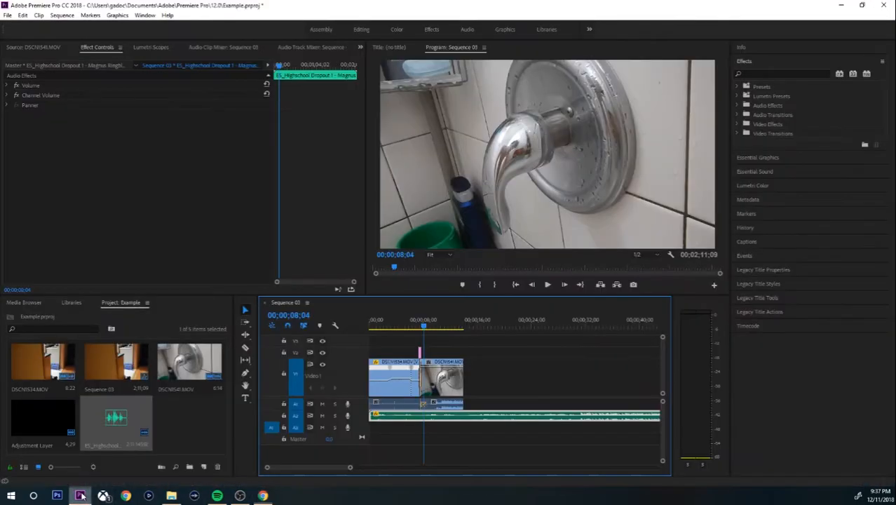
Import the downloaded portrait JPG and park the playhead at its start after the faucet clip.
double_click(170, 426)
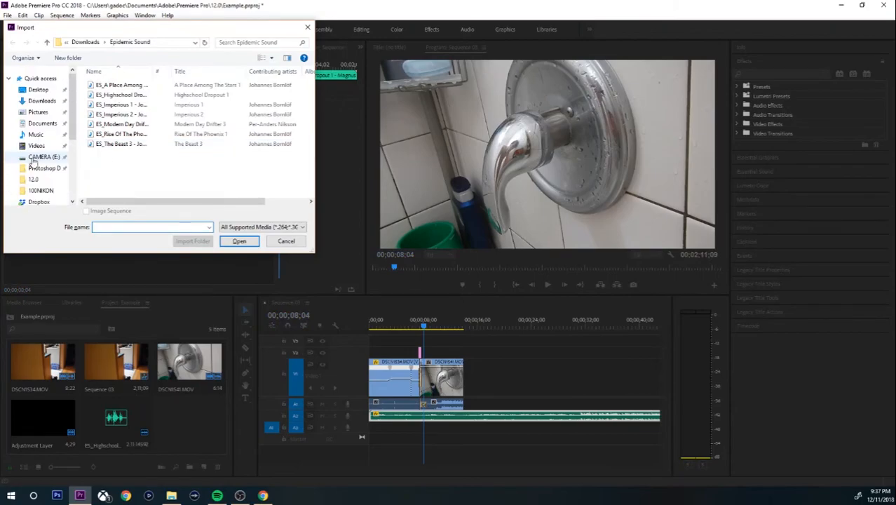
click(41, 100)
scroll(175, 152, down, 1)
click(150, 160)
click(239, 241)
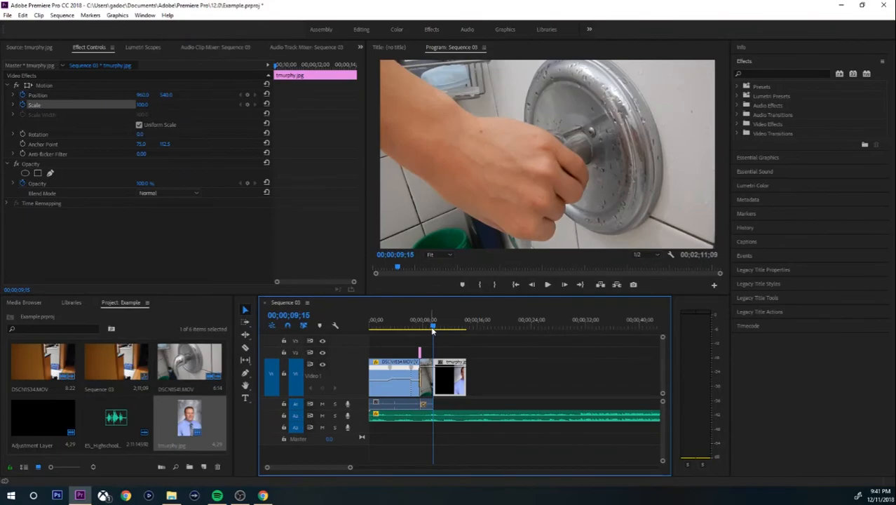
click(435, 329)
drag(435, 328, 436, 329)
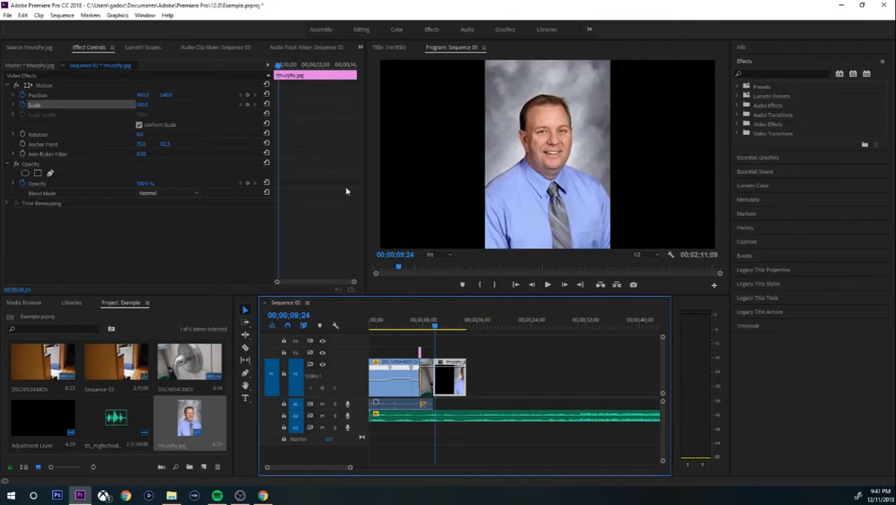
Keyframe Scale and Position at the portrait's start, then Scale 200 with a lowered position later.
click(248, 104)
click(247, 94)
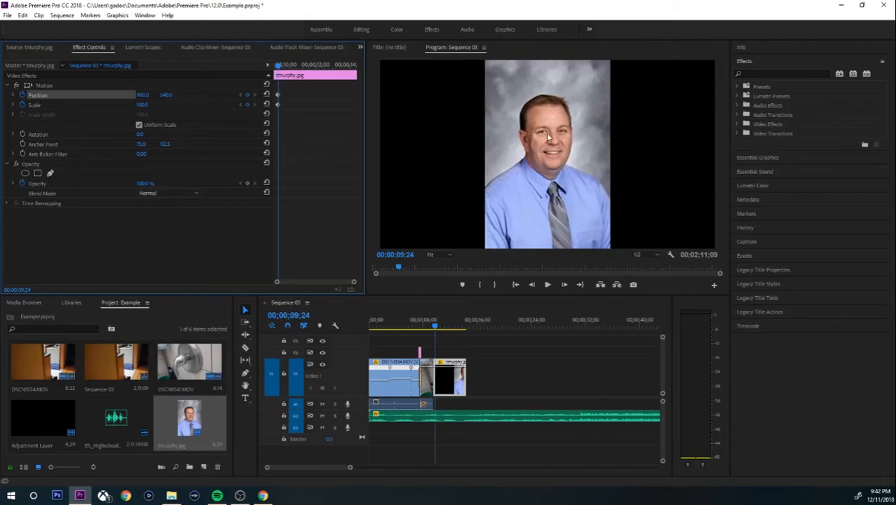
drag(278, 67, 317, 67)
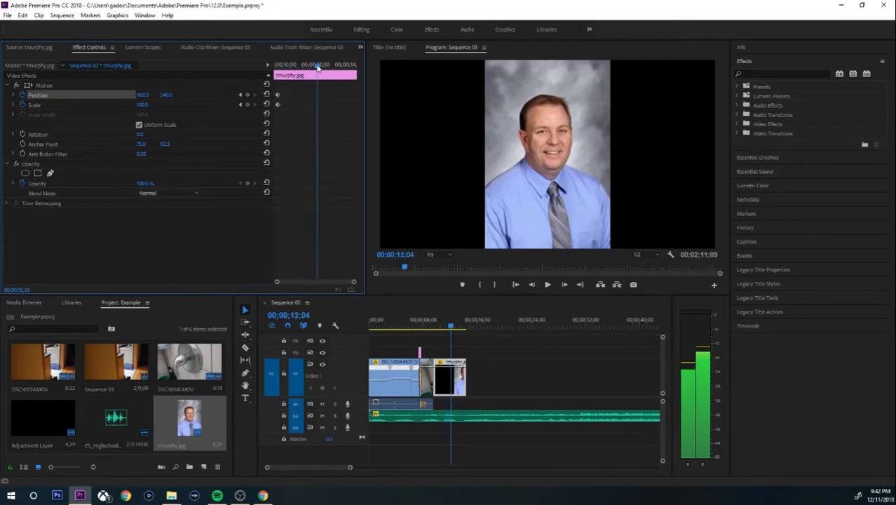
click(166, 96)
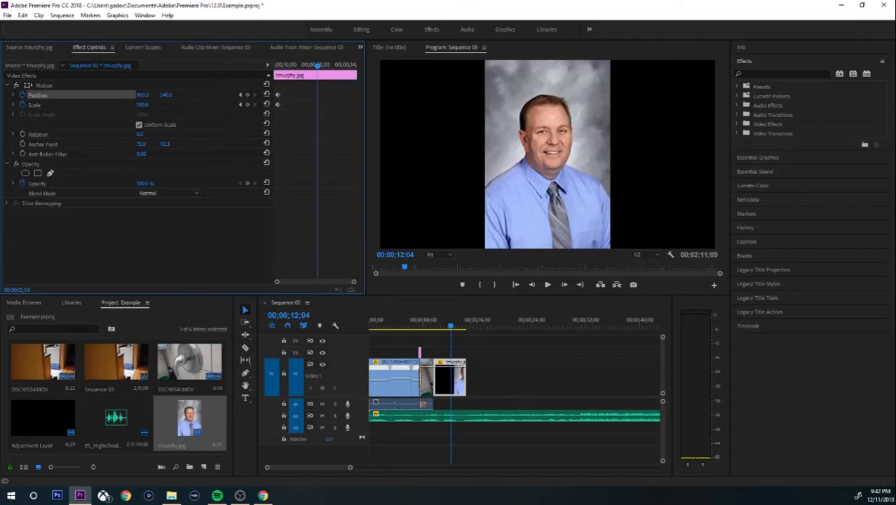
drag(143, 105, 212, 105)
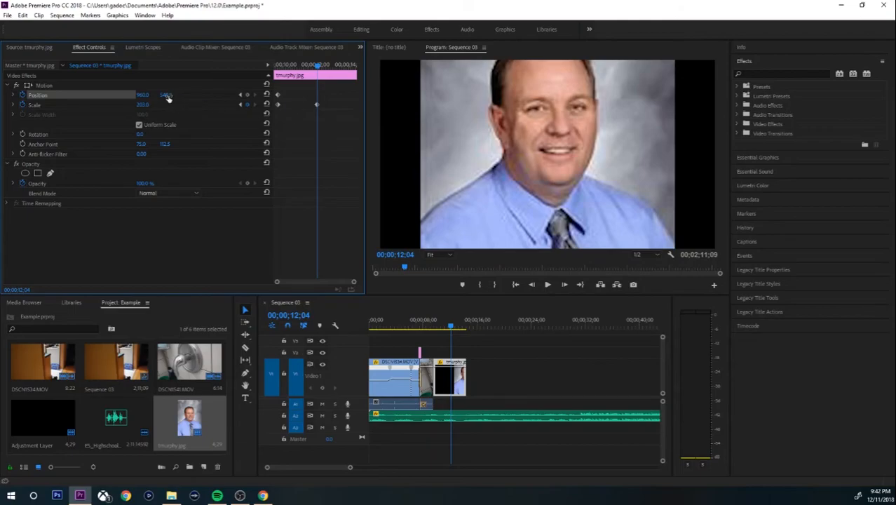
mouse_move(168, 98)
mouse_down()
mouse_move(194, 99)
mouse_move(181, 98)
mouse_up()
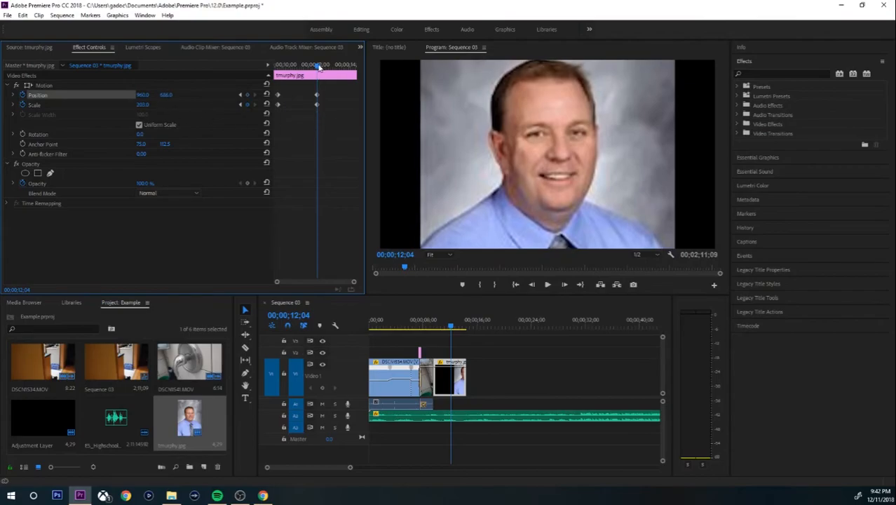
Add a Scale 420 keyframe near the portrait's end to zoom onto the face.
mouse_move(319, 65)
mouse_down()
mouse_move(276, 65)
mouse_move(318, 79)
mouse_up()
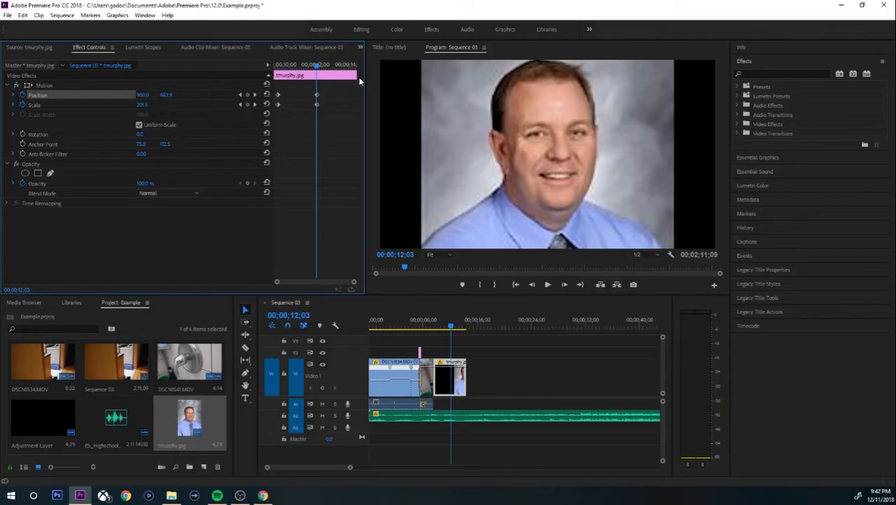
drag(316, 65, 348, 66)
drag(141, 105, 197, 95)
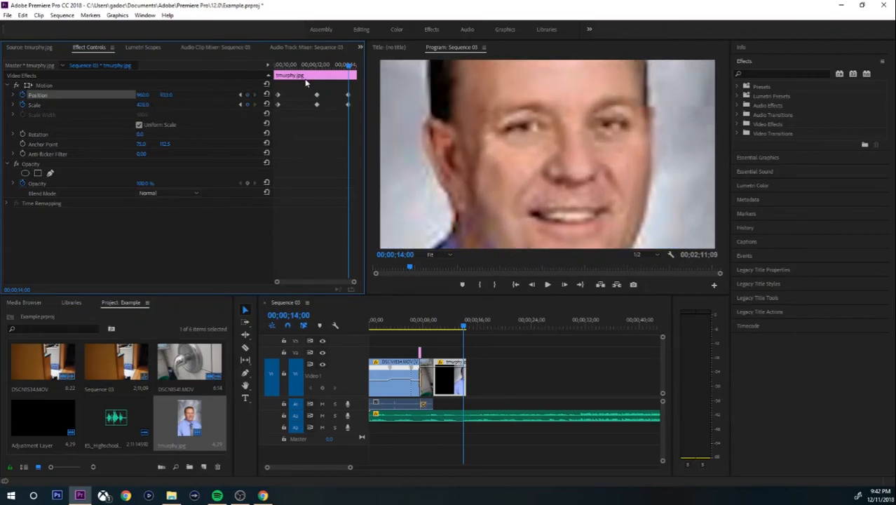
drag(350, 67, 257, 67)
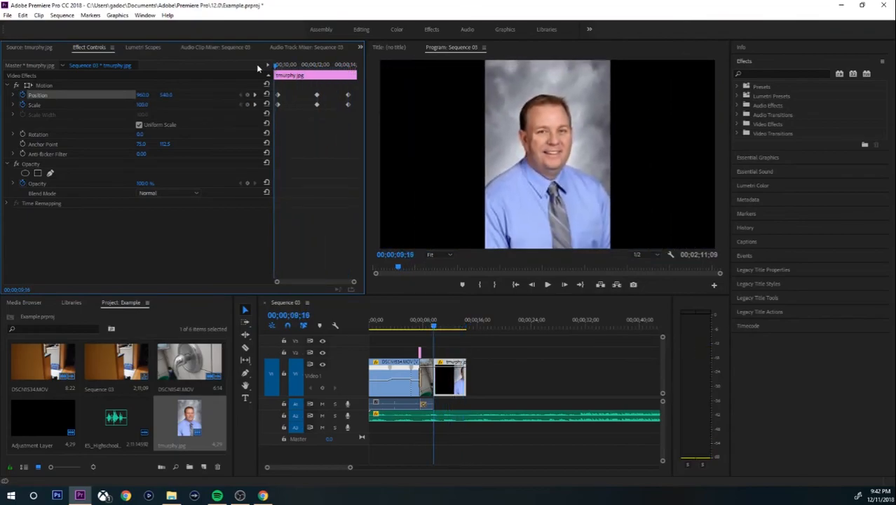
Play the zoom animation, then scrub to a close-up face frame at 00;00;13;08.
key(space)
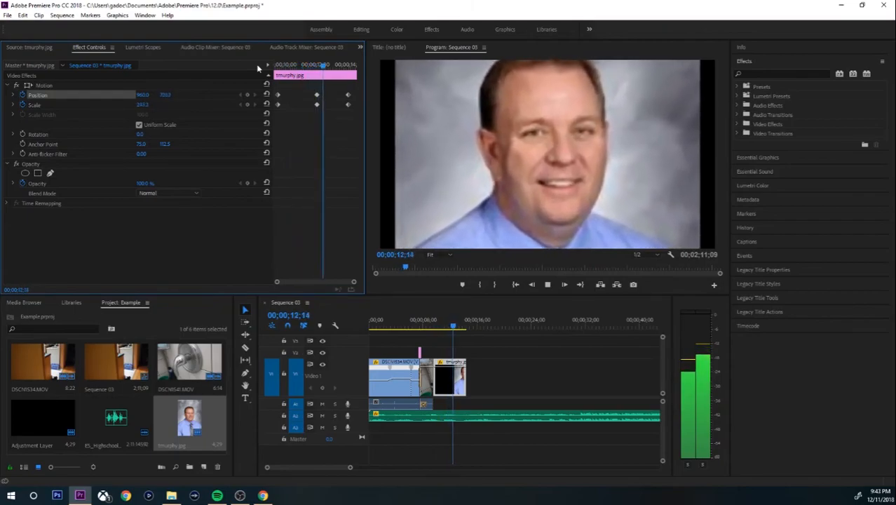
key(space)
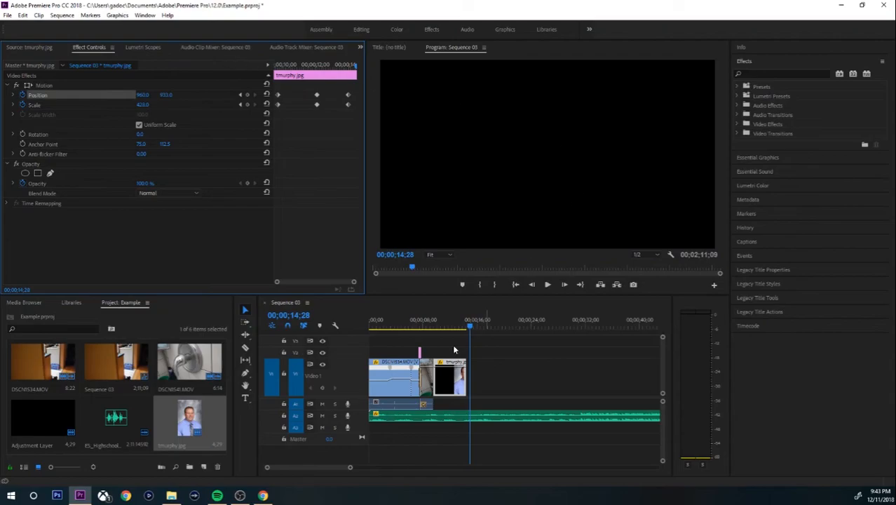
click(441, 324)
click(441, 325)
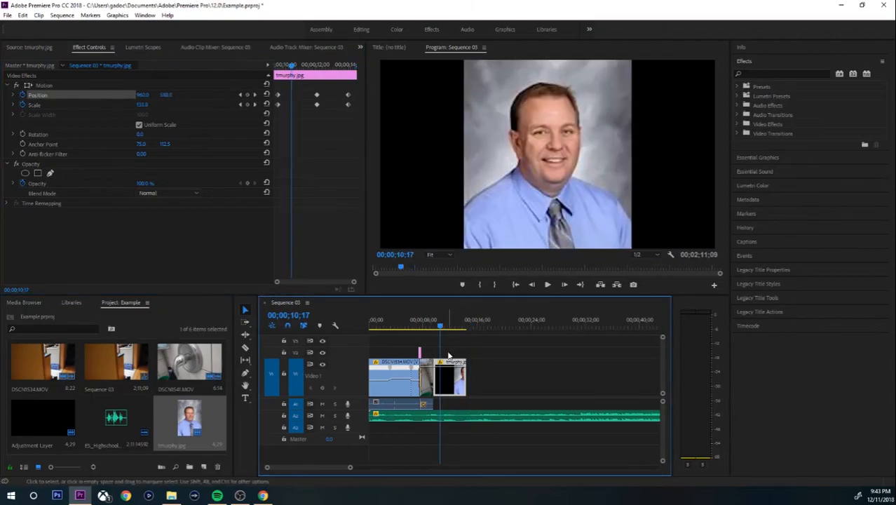
click(445, 326)
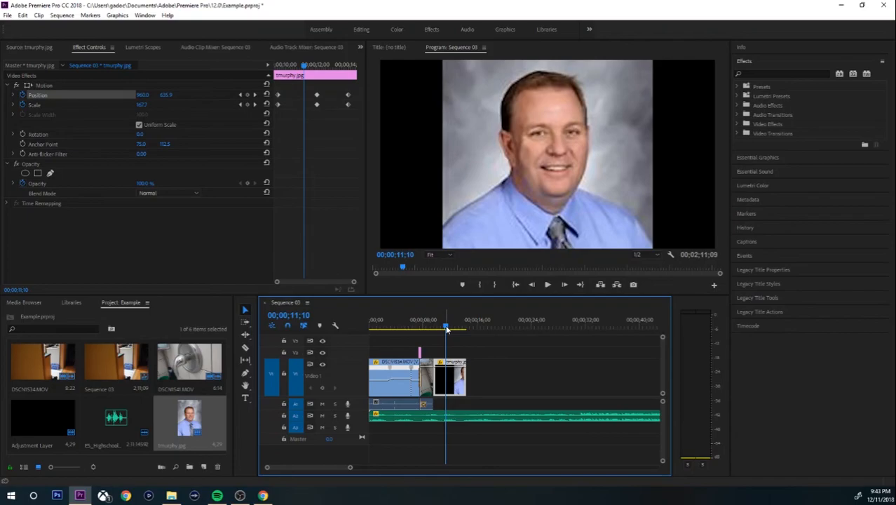
drag(446, 328, 461, 325)
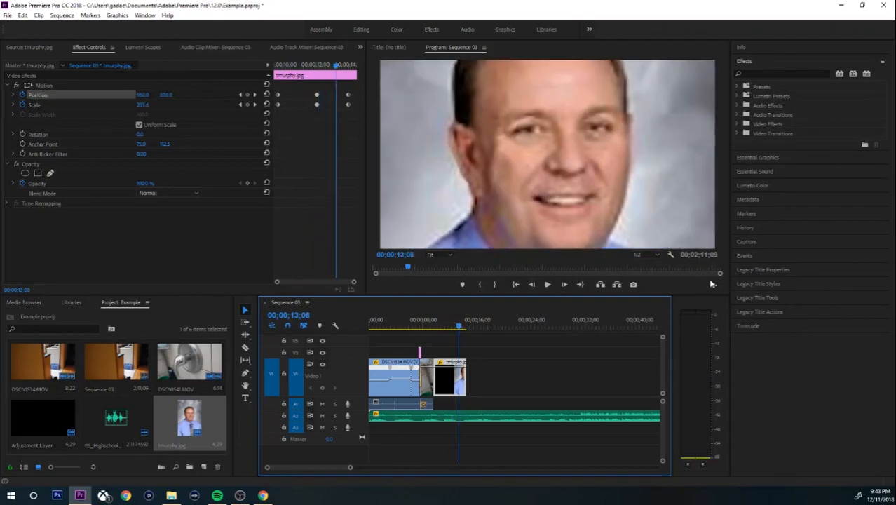
Export the current frame as a JPEG still named 'hottie'.
click(633, 285)
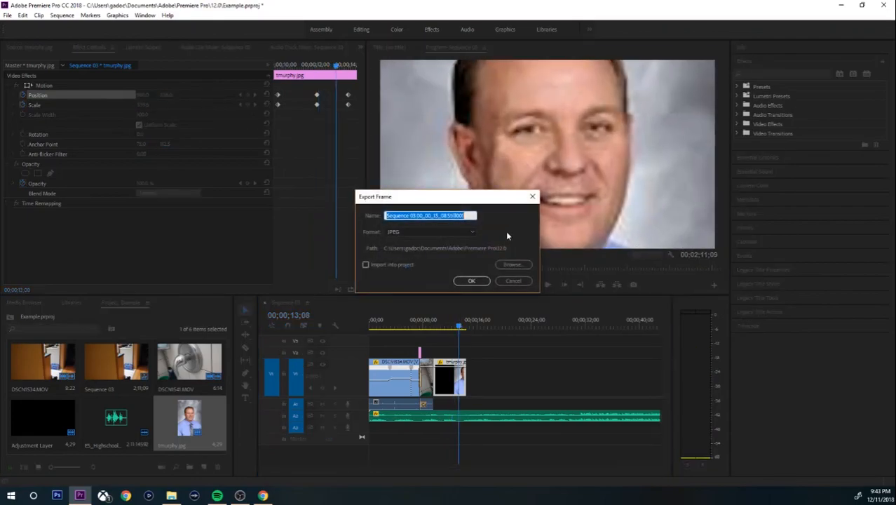
key(BackSpace)
text(hottie)
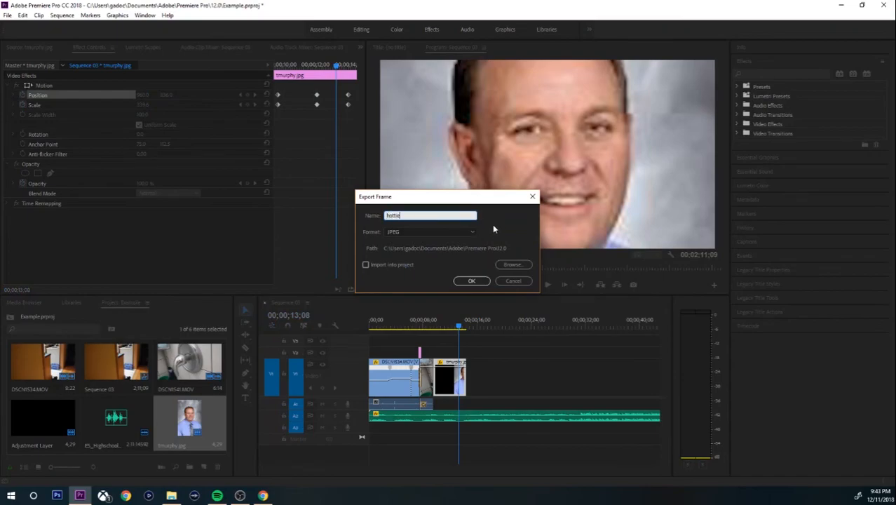
click(471, 280)
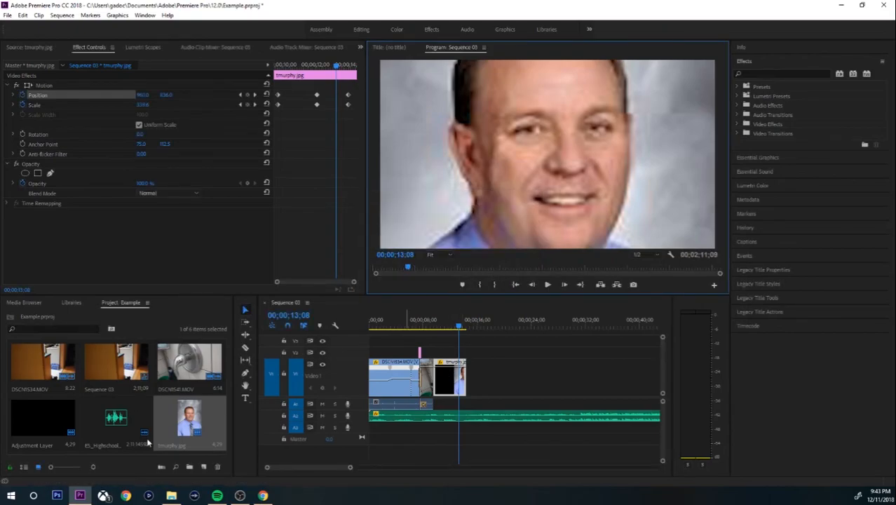
click(240, 495)
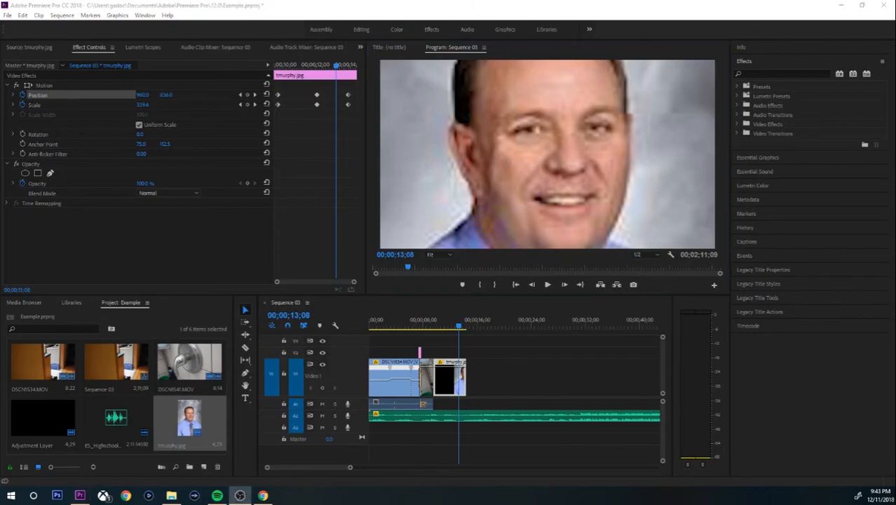